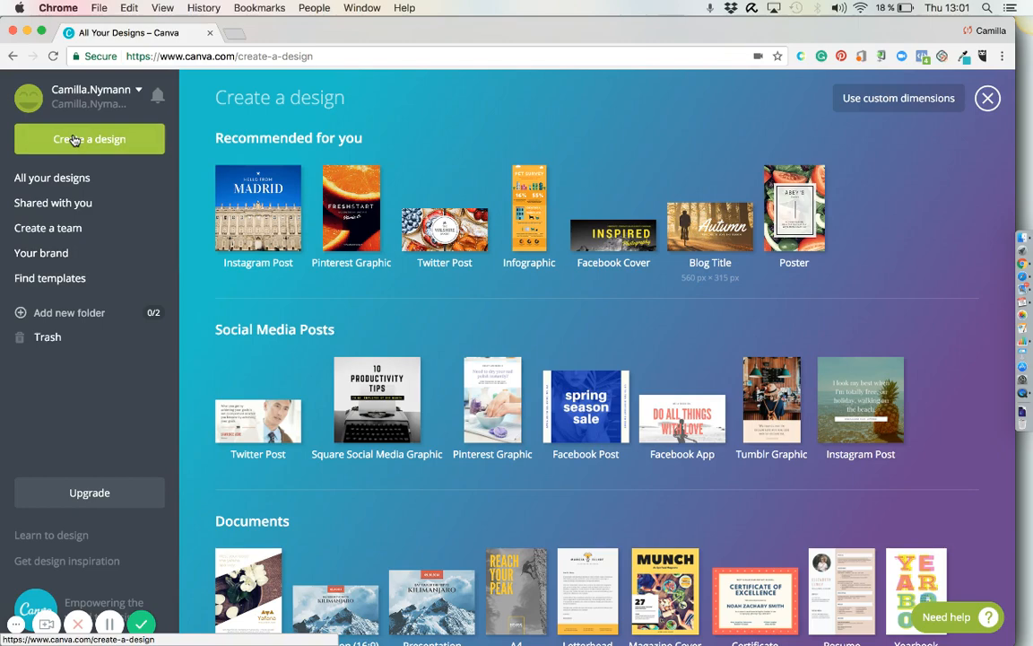
Look through the available design formats, create an Instagram Post and apply the "I'm a brunette" layout to its page.
scroll(432, 369, "down", 8)
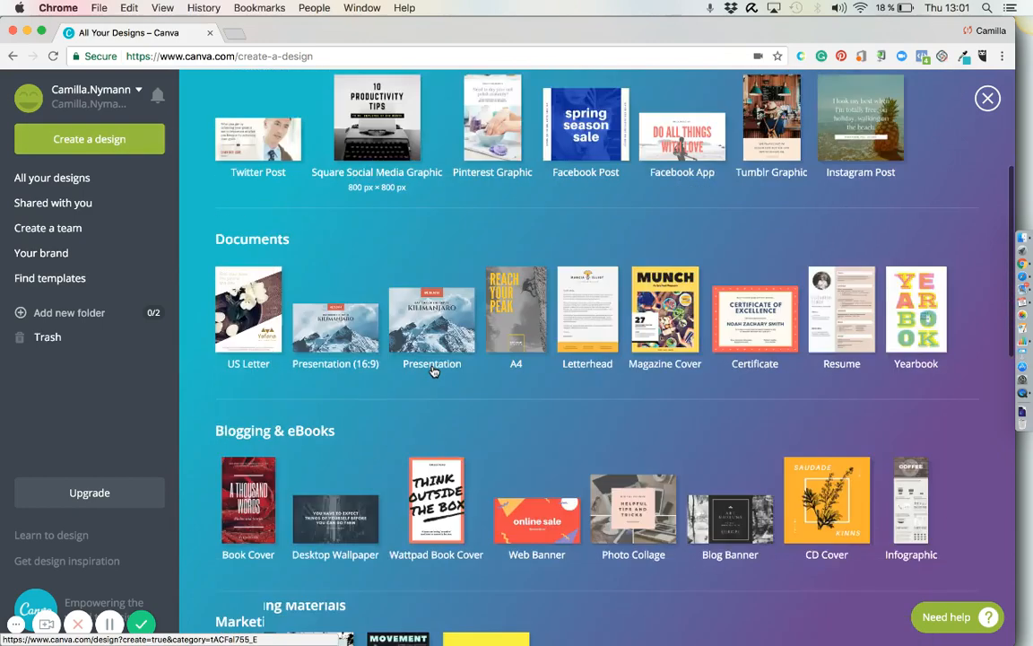
scroll(431, 368, "down", 9)
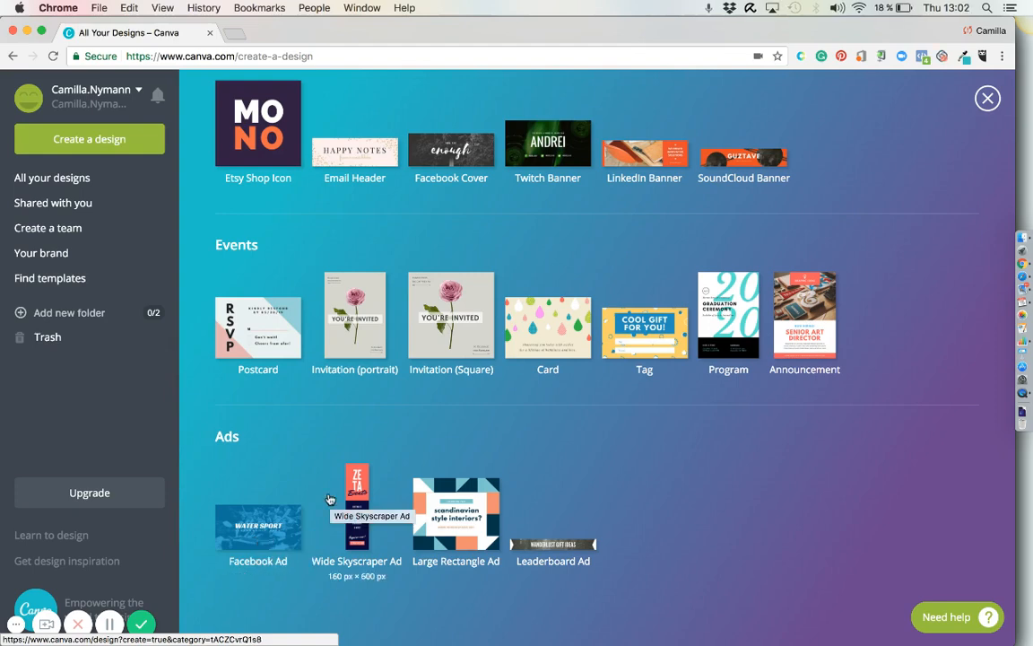
scroll(327, 495, "up", 15)
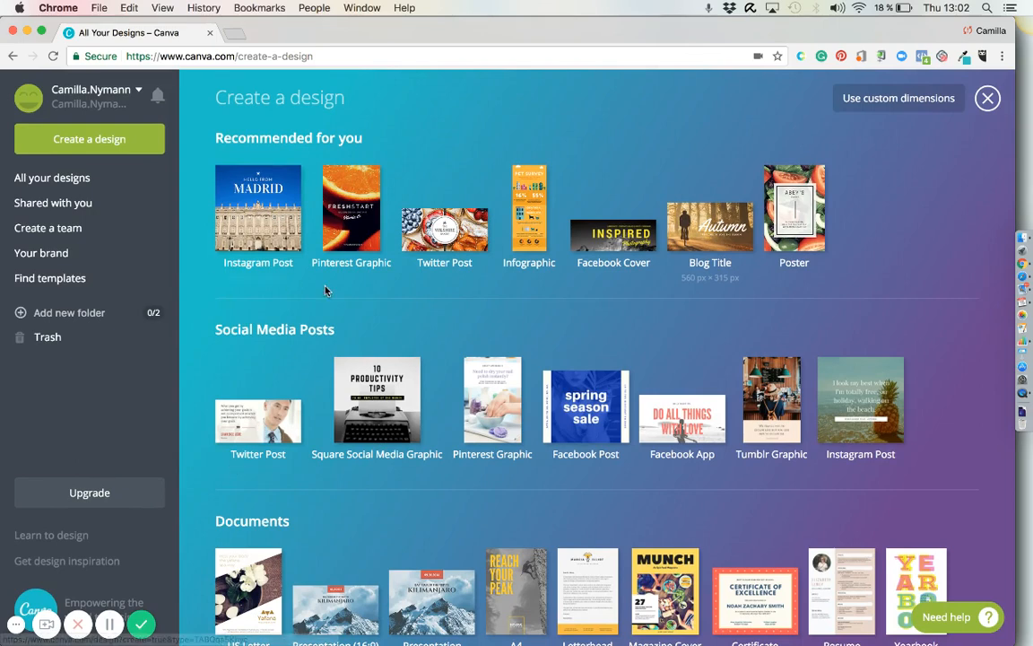
left_click(242, 215)
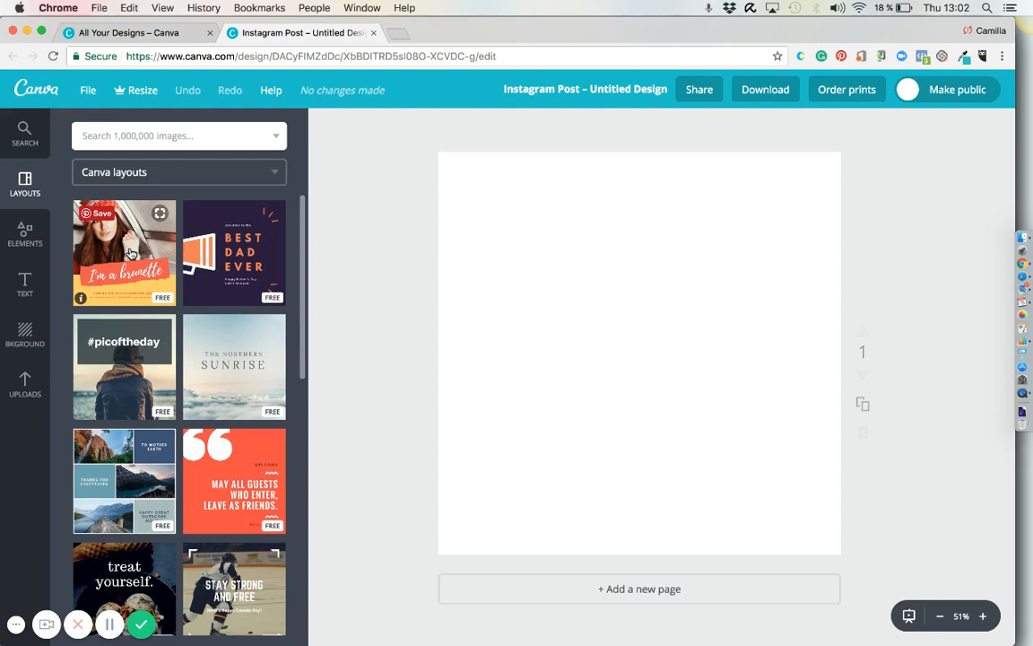
left_click_drag(130, 254, 632, 330)
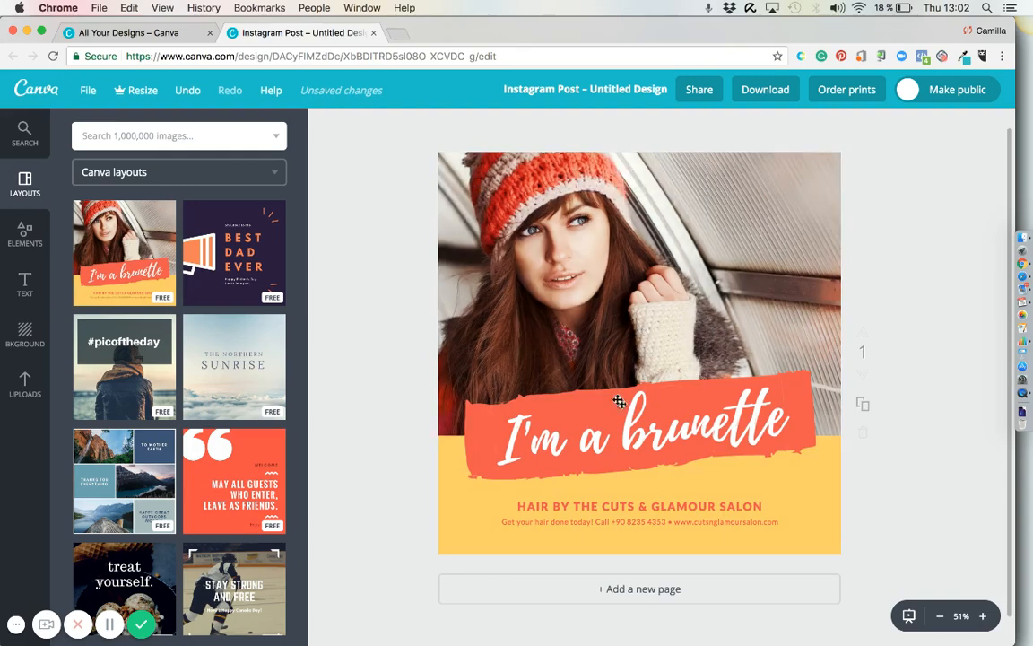
Replace the word "brunette" in the headline with the person's first name and widen the text box so it fits on one line.
double_click(654, 423)
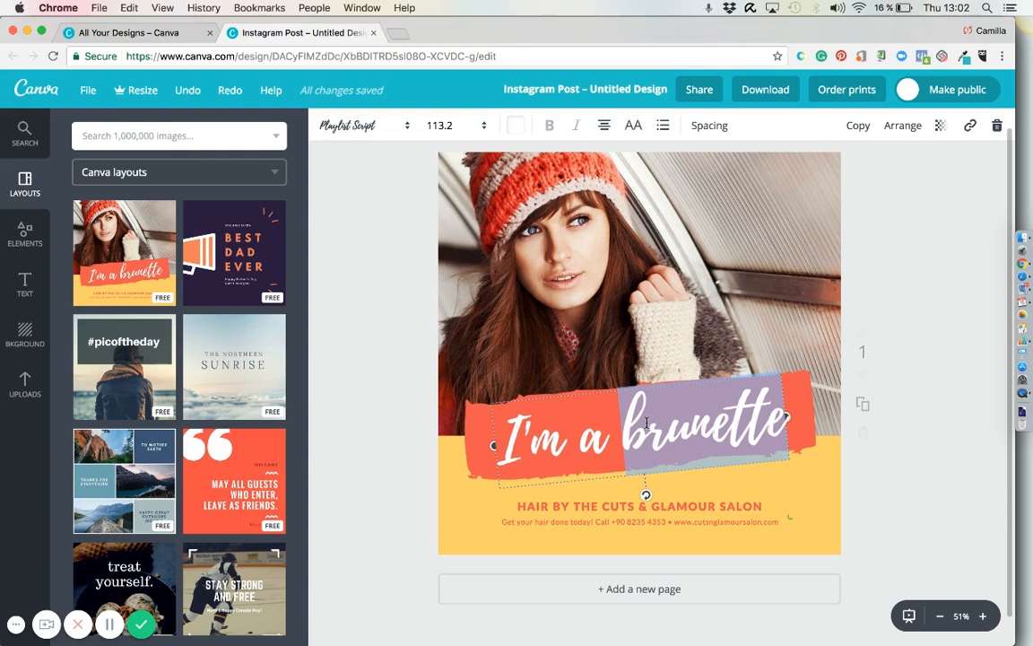
type("Camilla")
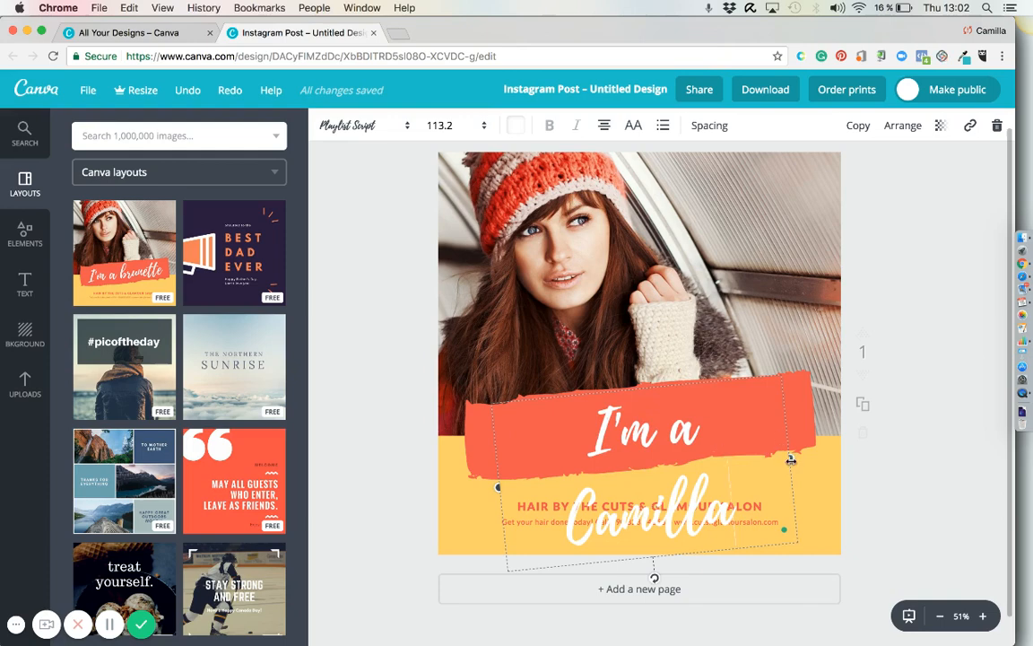
left_click_drag(791, 459, 807, 453)
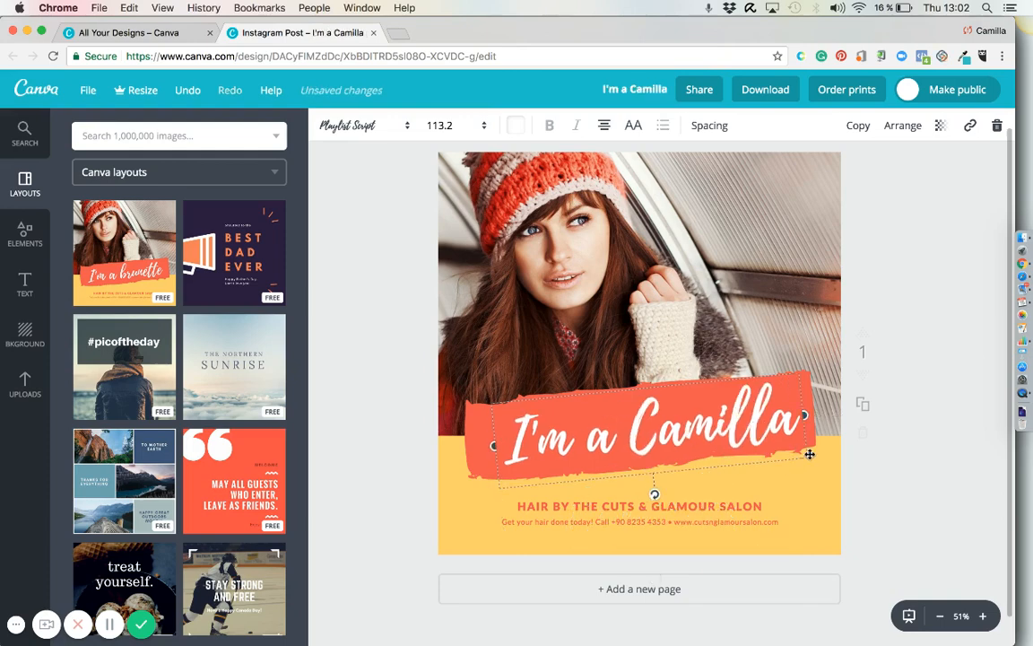
Recolour the brush-stroke shape behind the headline to a custom light lavender.
left_click(696, 325)
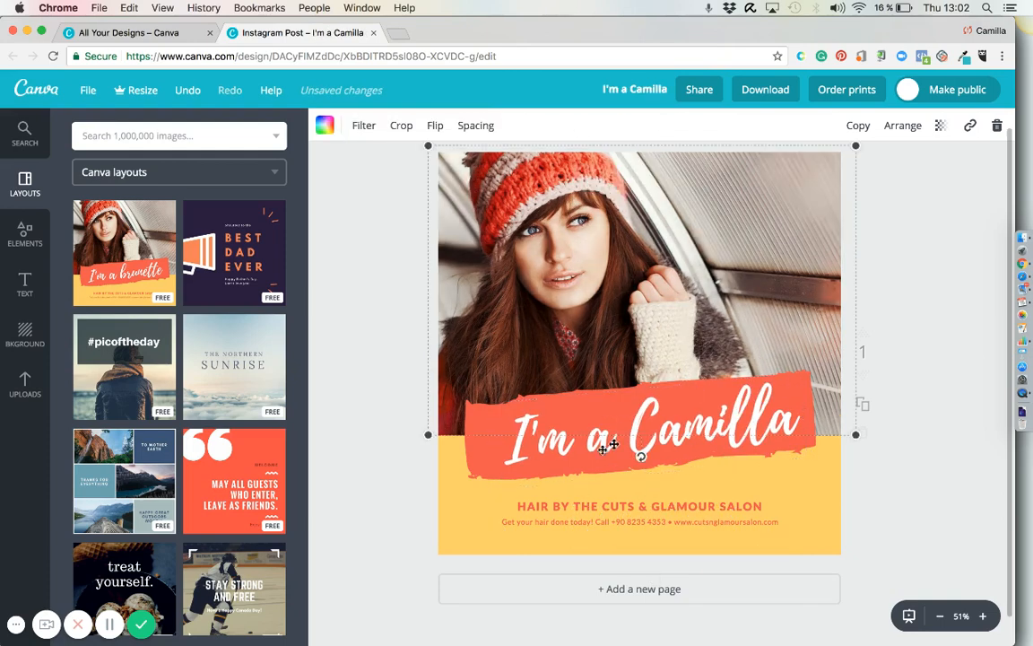
left_click(486, 463)
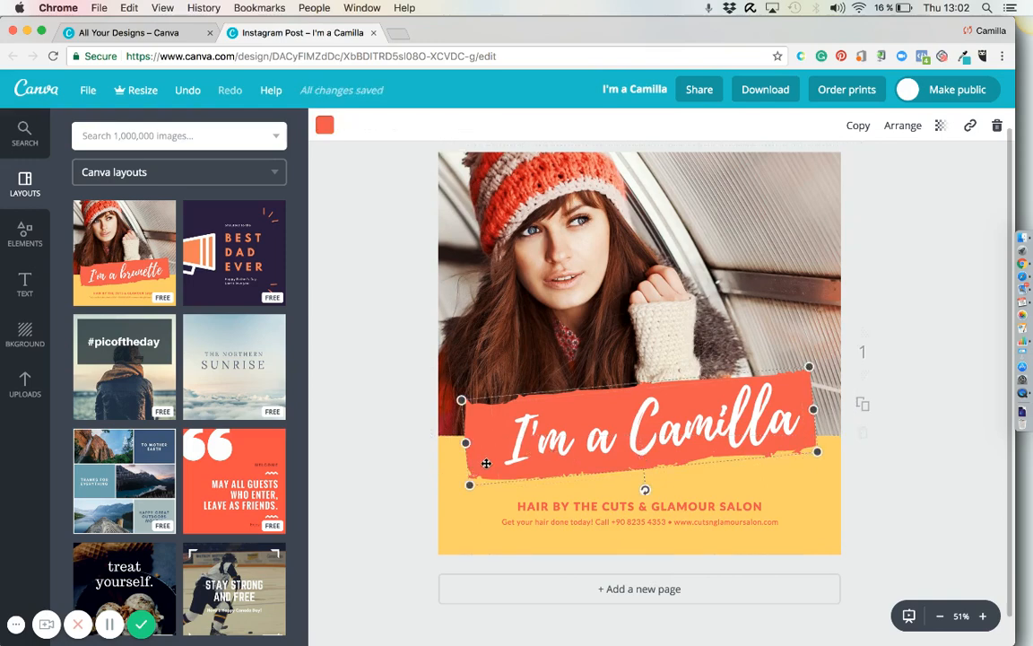
left_click(323, 126)
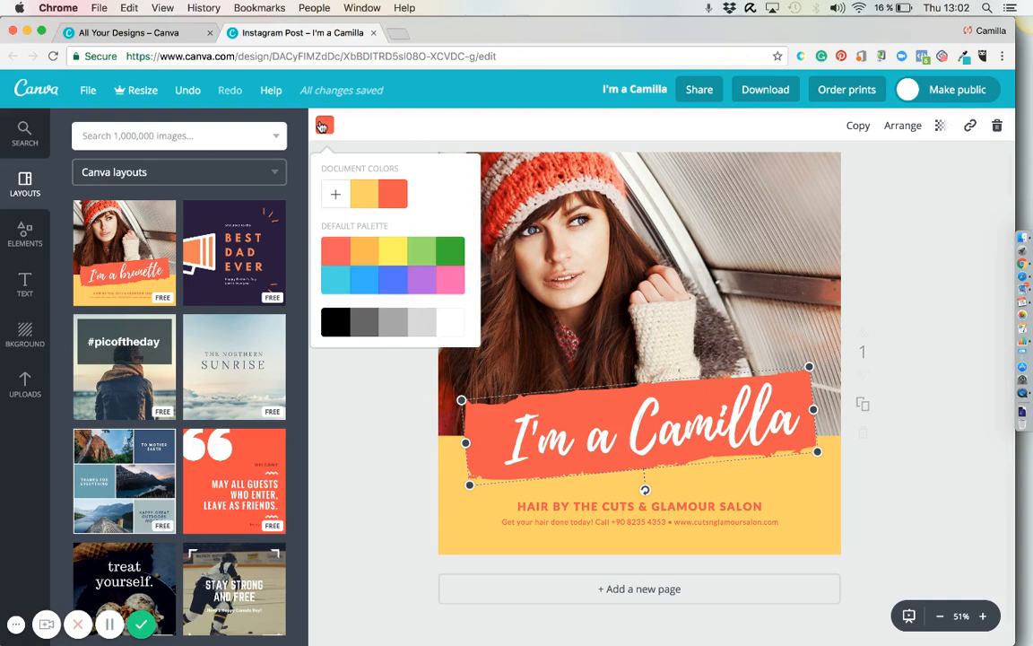
left_click(360, 285)
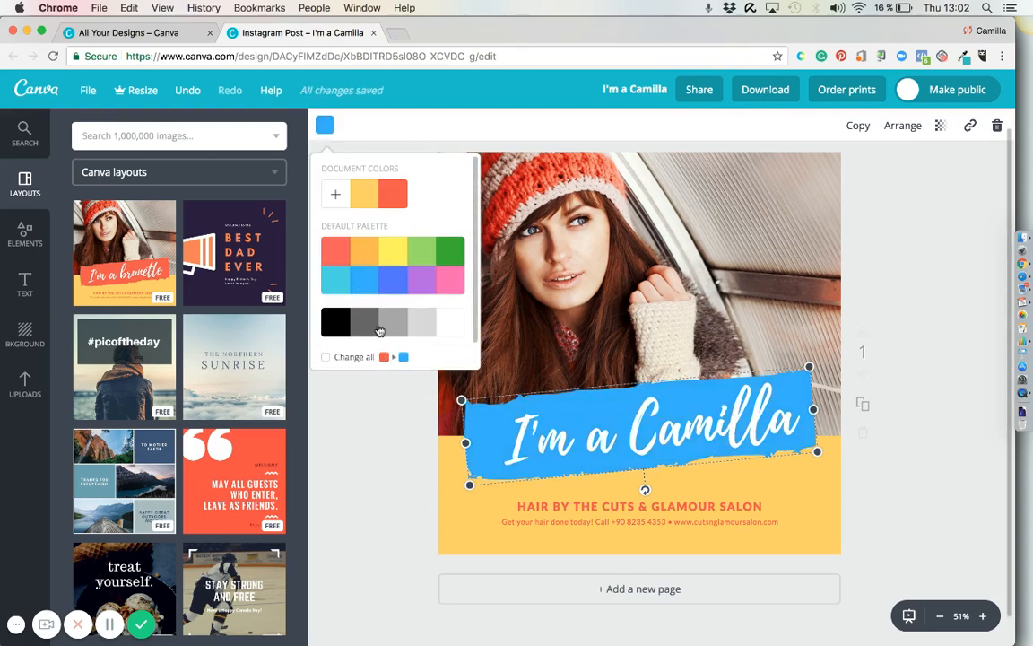
left_click(333, 194)
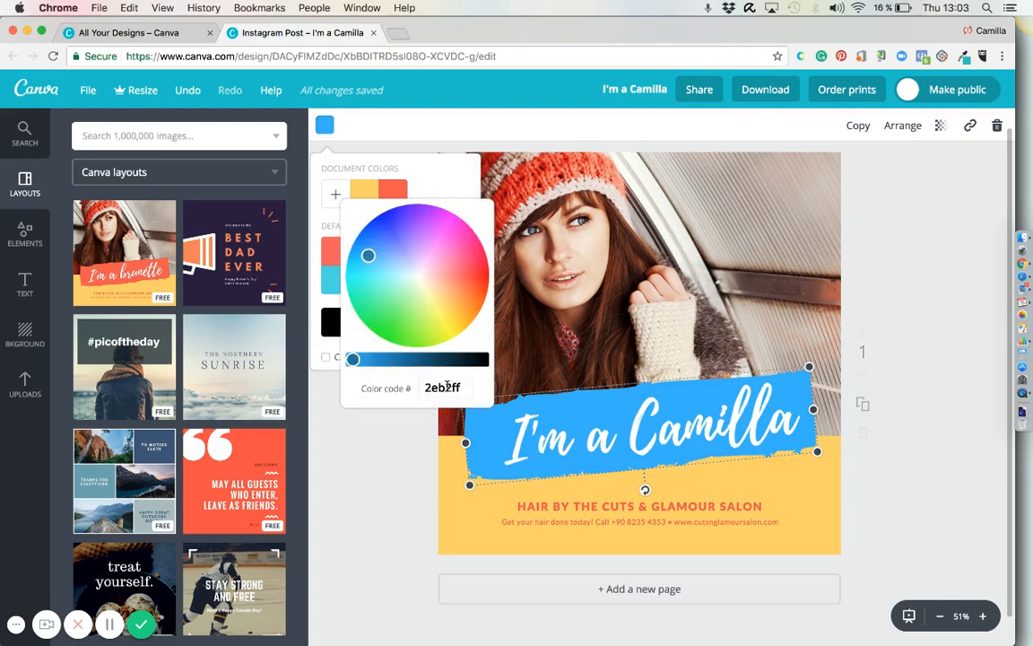
left_click(447, 386)
left_click_drag(367, 256, 410, 259)
left_click(384, 493)
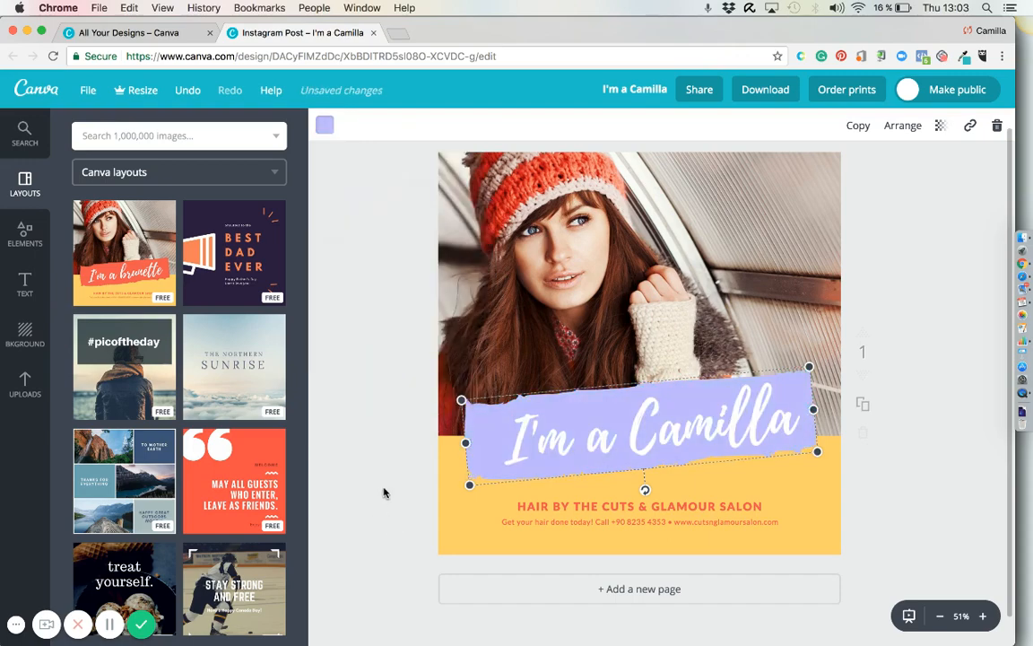
Delete the woman's photo from the layout and fill its frame with the uploaded close-up of a golf club and teed ball.
left_click(554, 265)
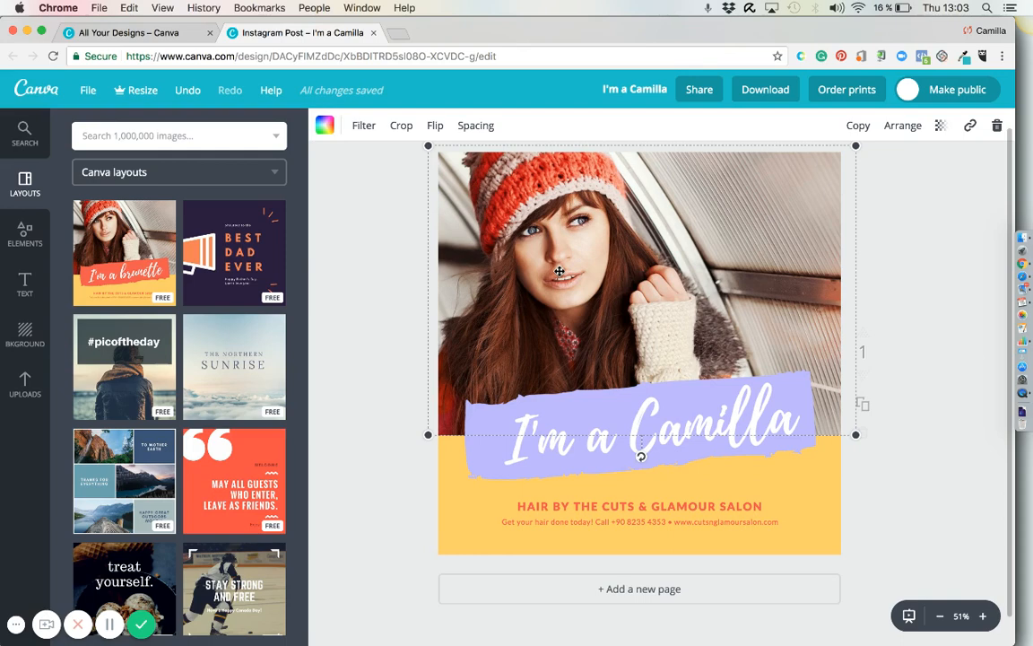
key("Delete")
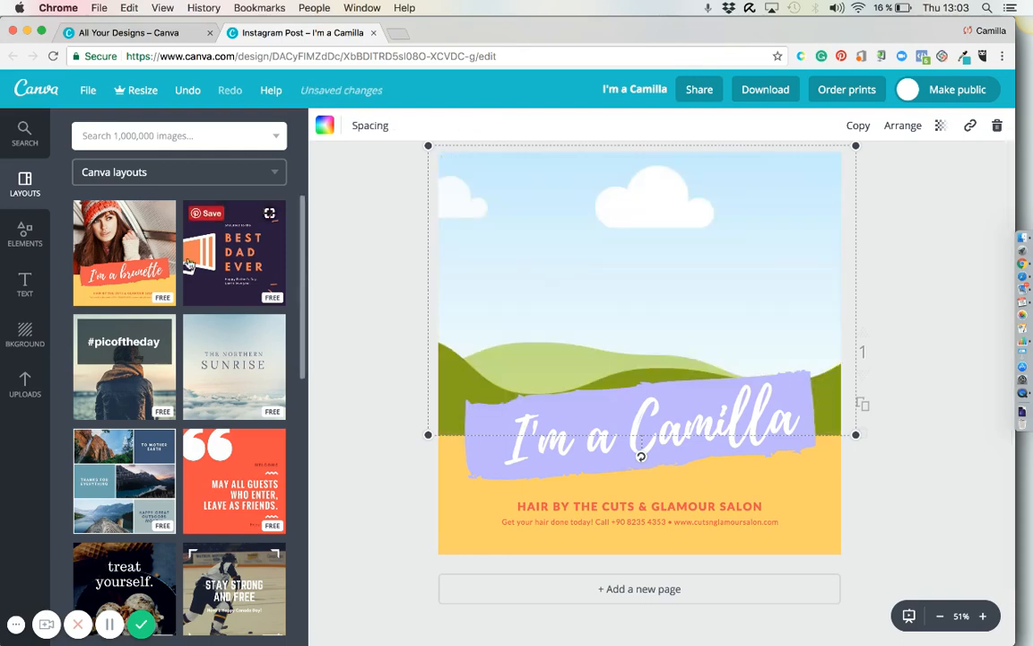
left_click(24, 386)
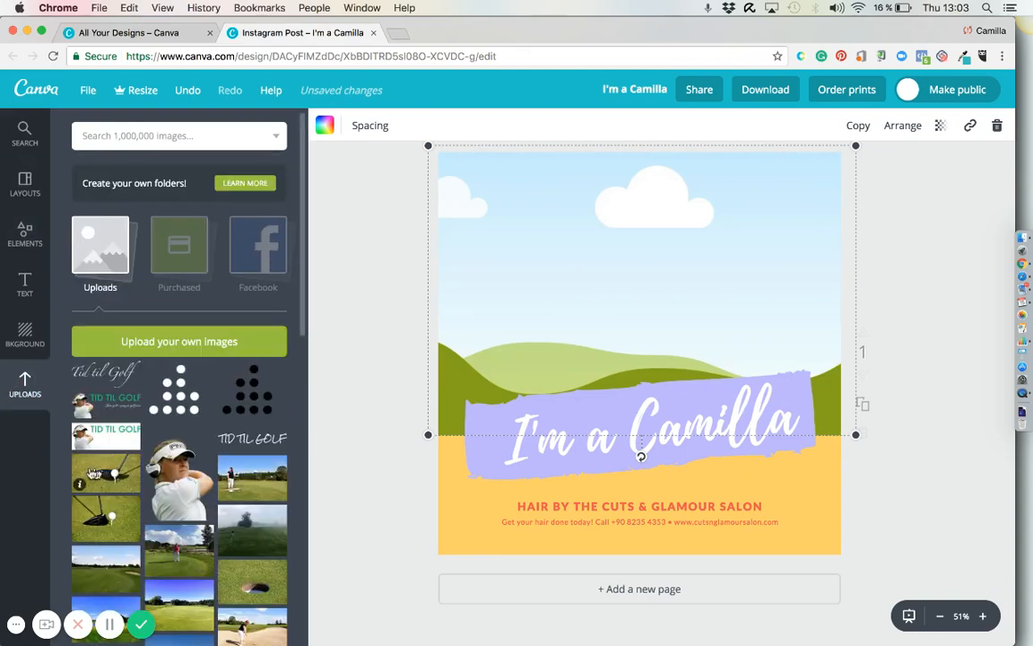
left_click_drag(106, 472, 664, 306)
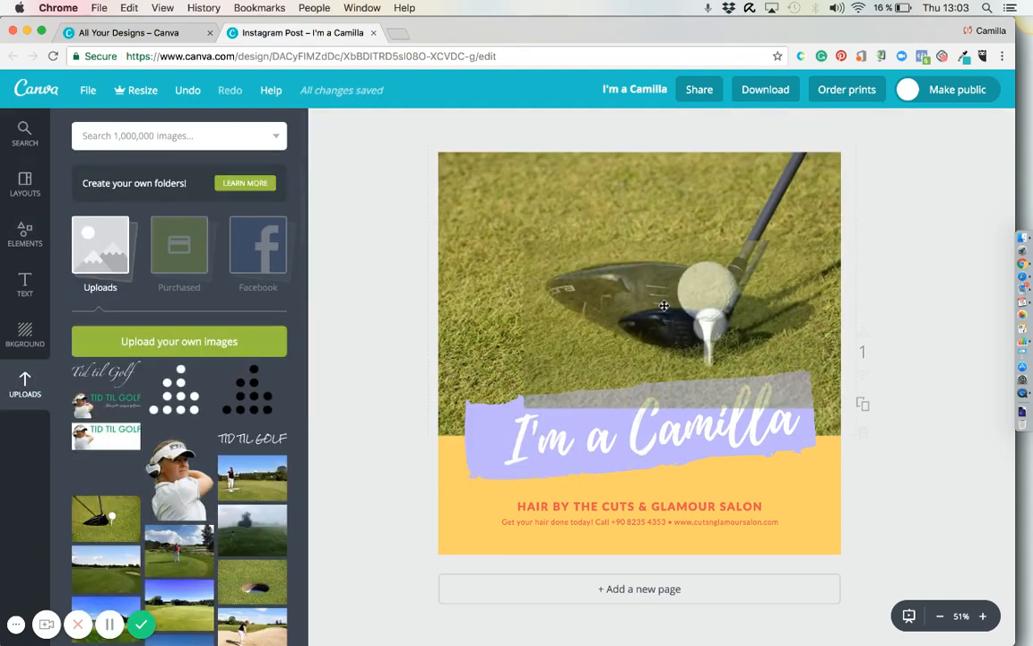
left_click(375, 364)
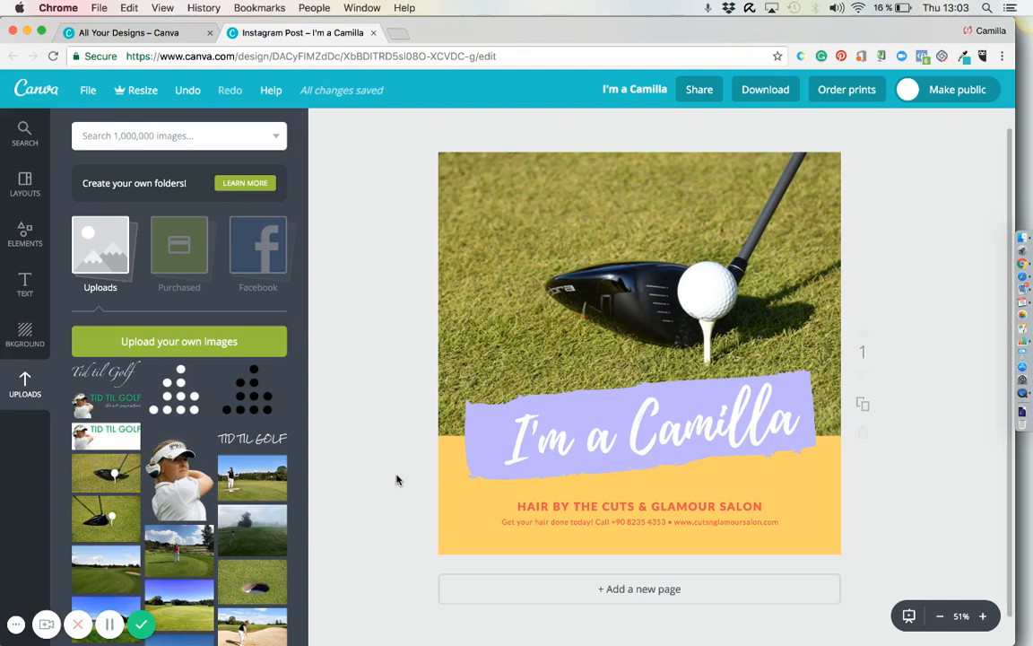
left_click(533, 230)
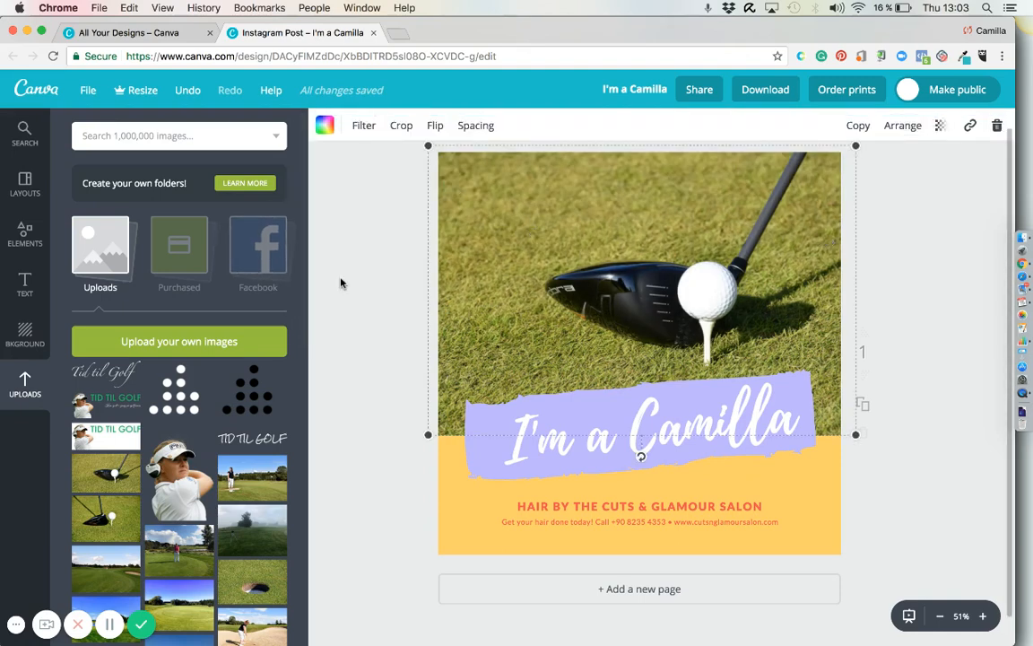
Create a second, blank Instagram Post and place the uploaded photo of the golf course with the lake on its page.
left_click(166, 34)
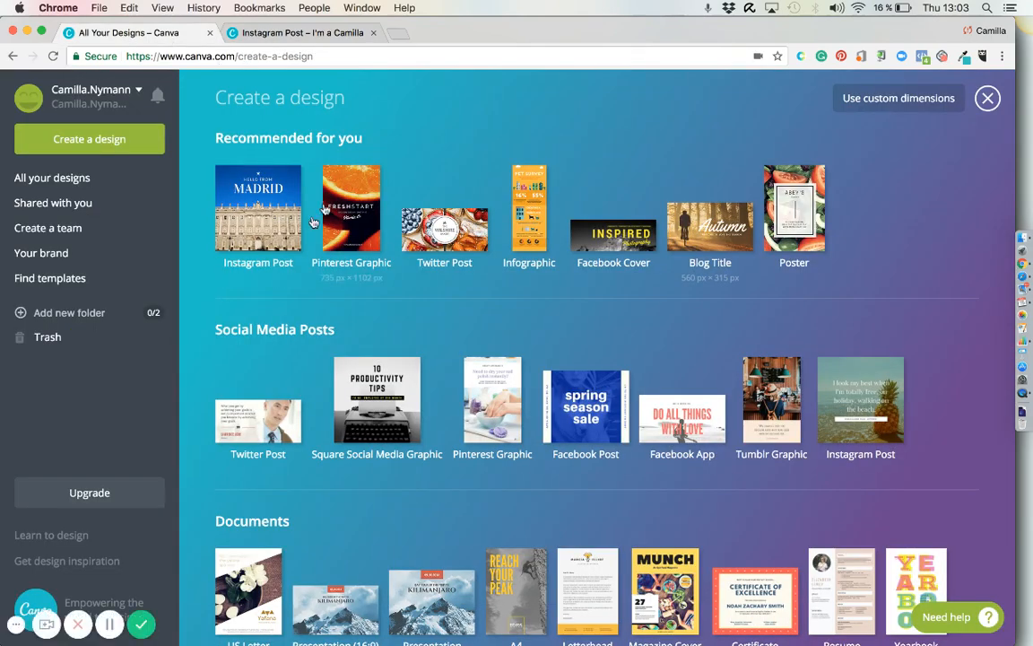
left_click(256, 219)
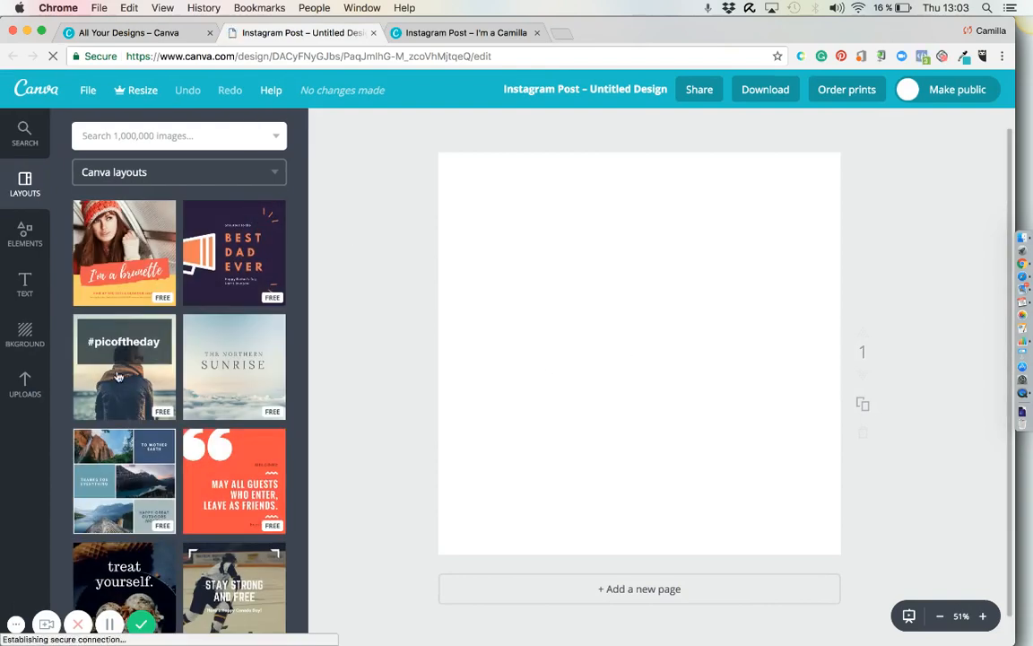
left_click(27, 392)
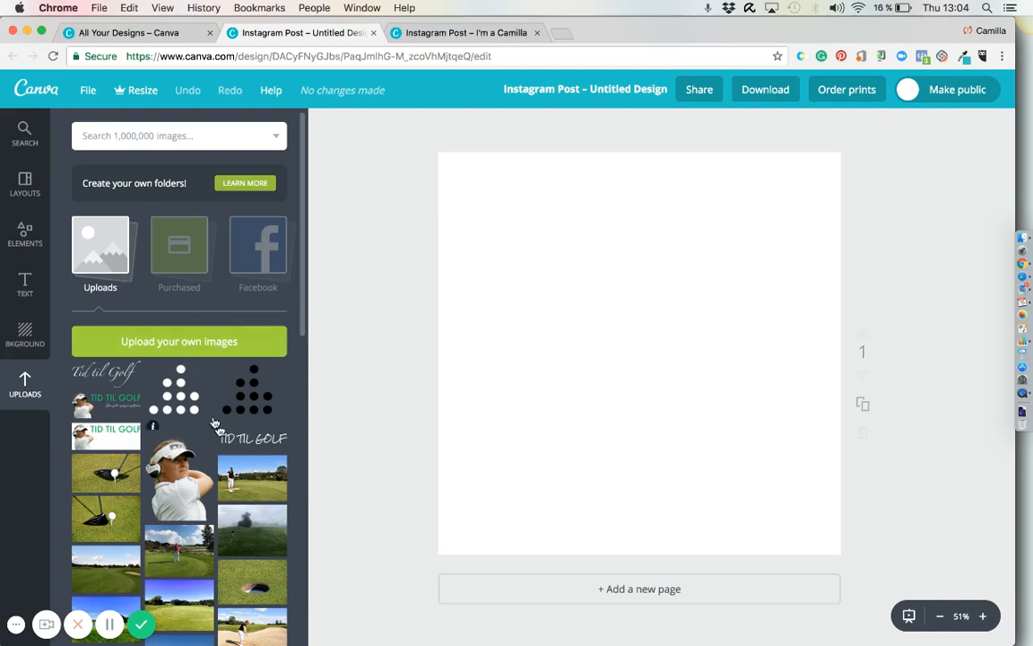
scroll(232, 537, "down", 1)
scroll(231, 536, "down", 3)
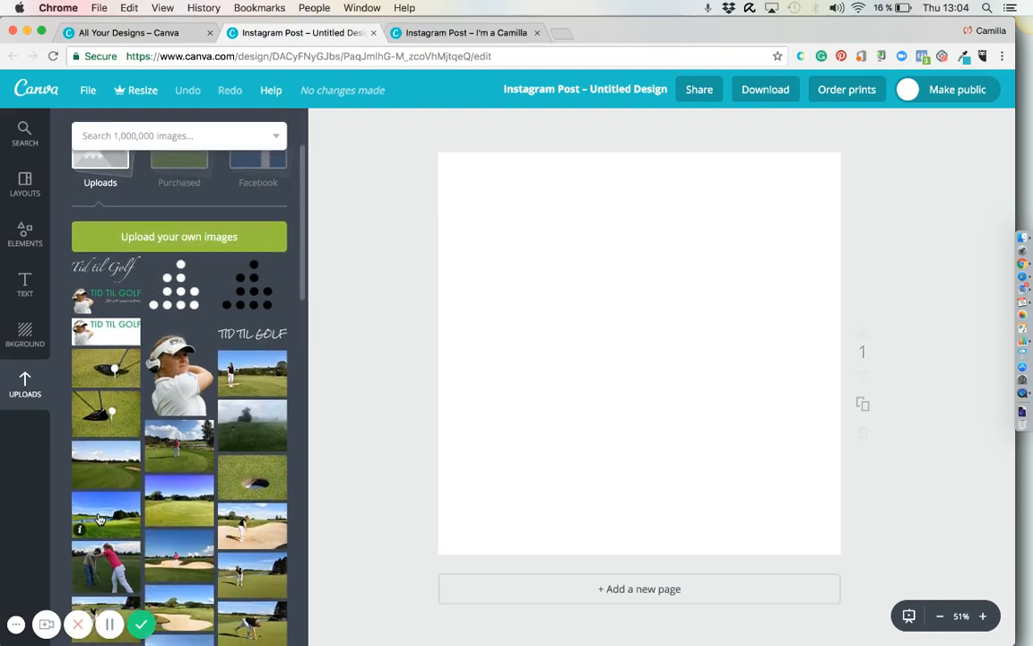
left_click_drag(101, 518, 577, 320)
left_click_drag(546, 281, 631, 316)
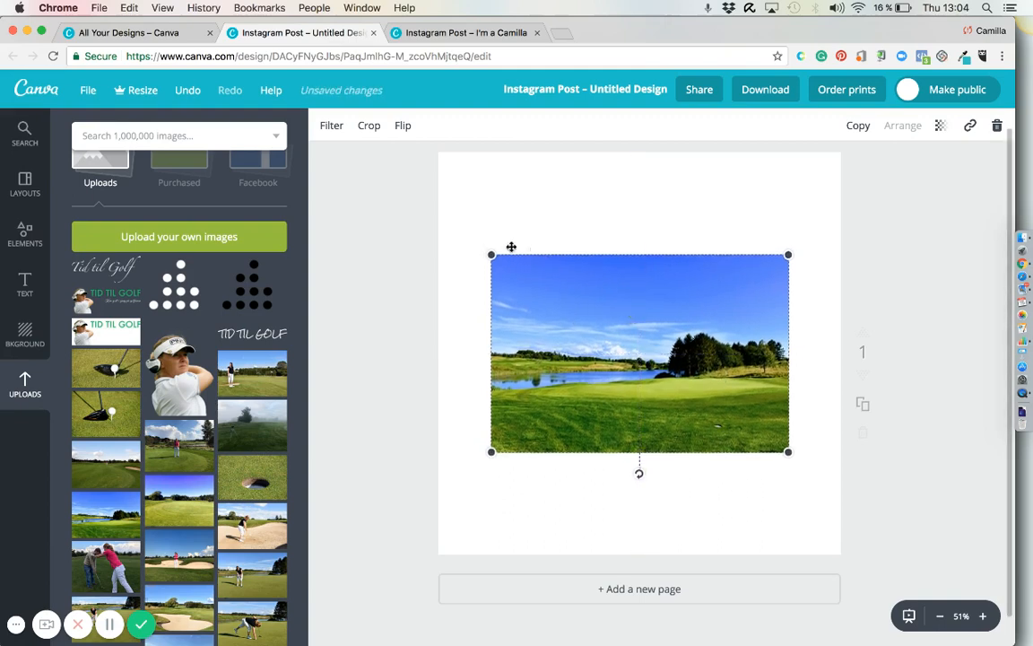
Enlarge the golf course photo until it covers the whole page.
left_click_drag(492, 255, 392, 76)
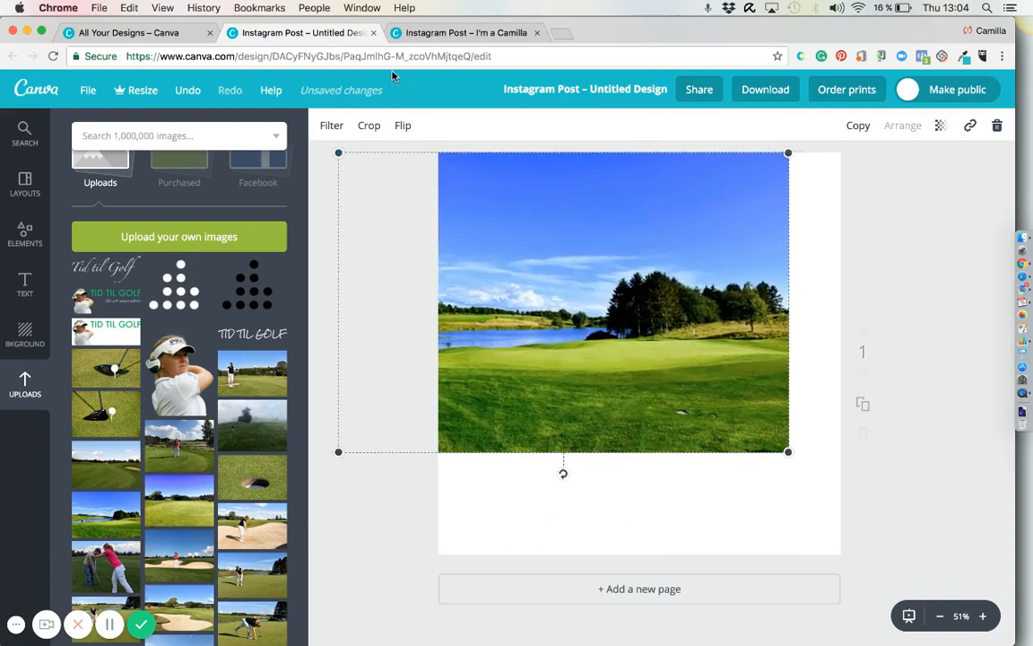
left_click_drag(787, 452, 943, 555)
left_click_drag(895, 623, 893, 619)
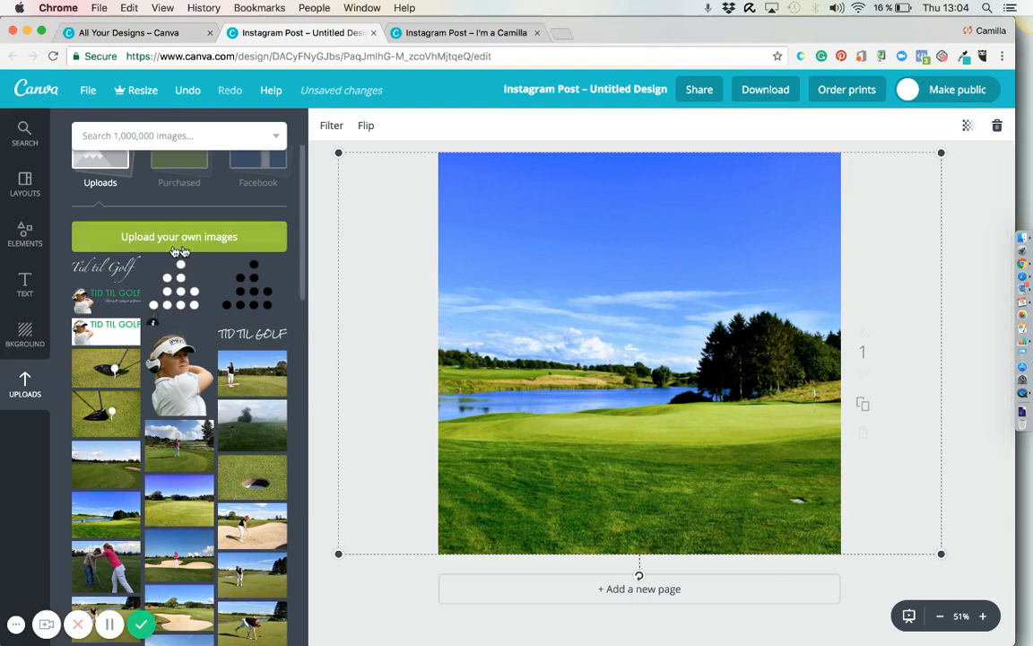
Add a solid white circle over the upper-left part of the photo and make it semi-transparent.
left_click(22, 249)
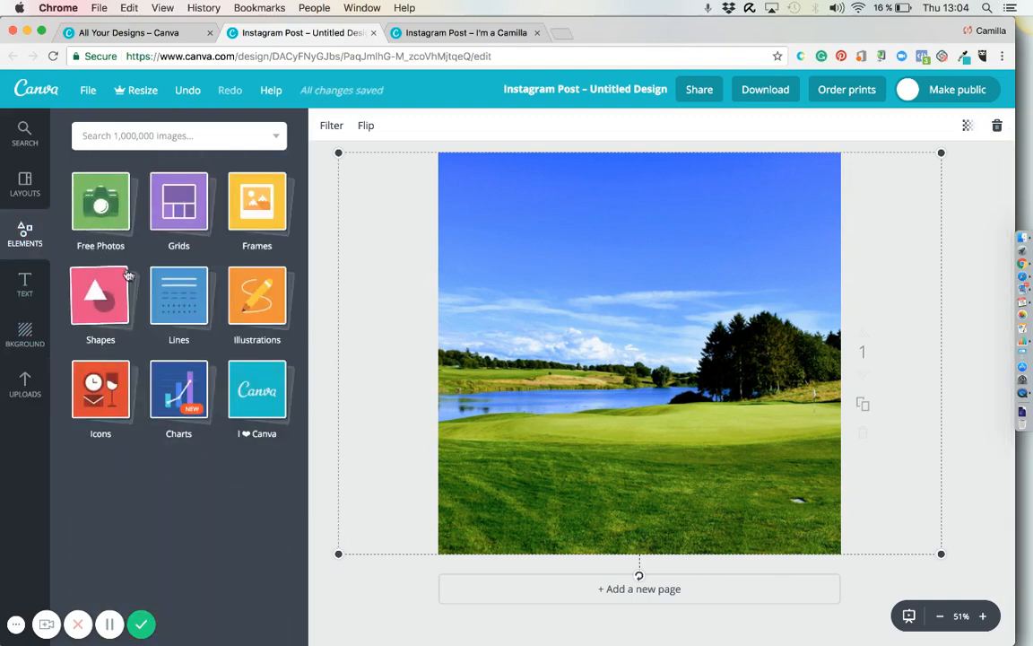
left_click(106, 304)
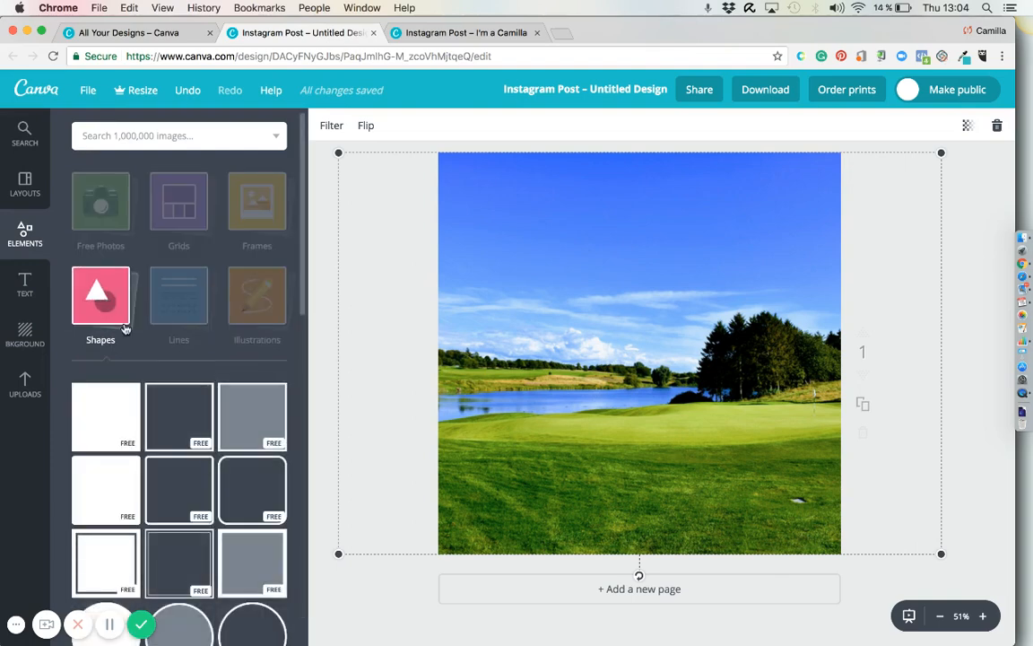
scroll(134, 430, "down", 5)
left_click_drag(106, 451, 577, 292)
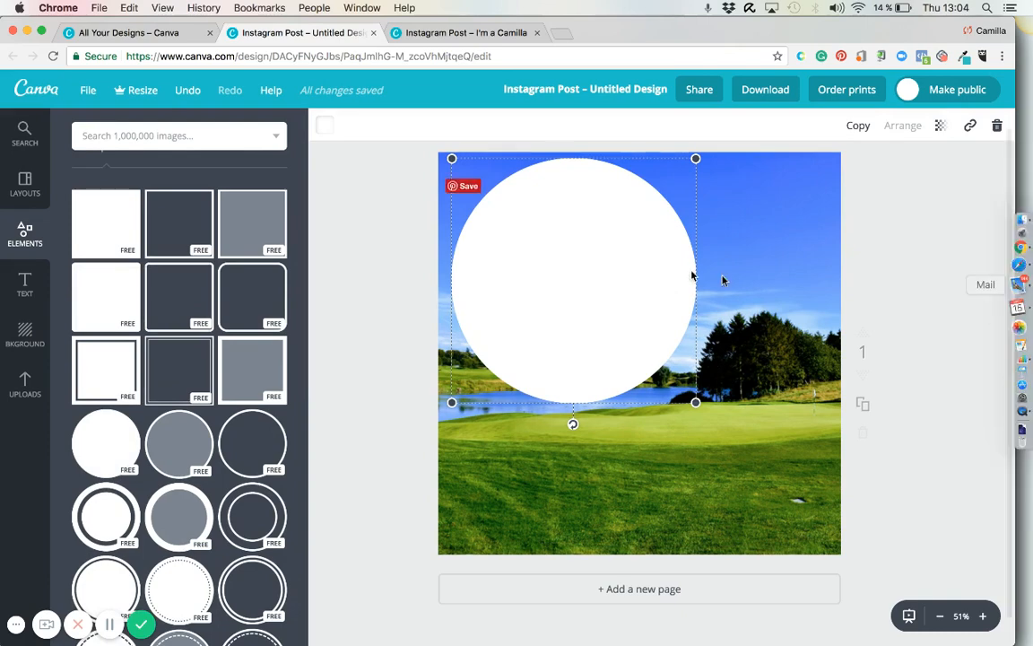
left_click(940, 126)
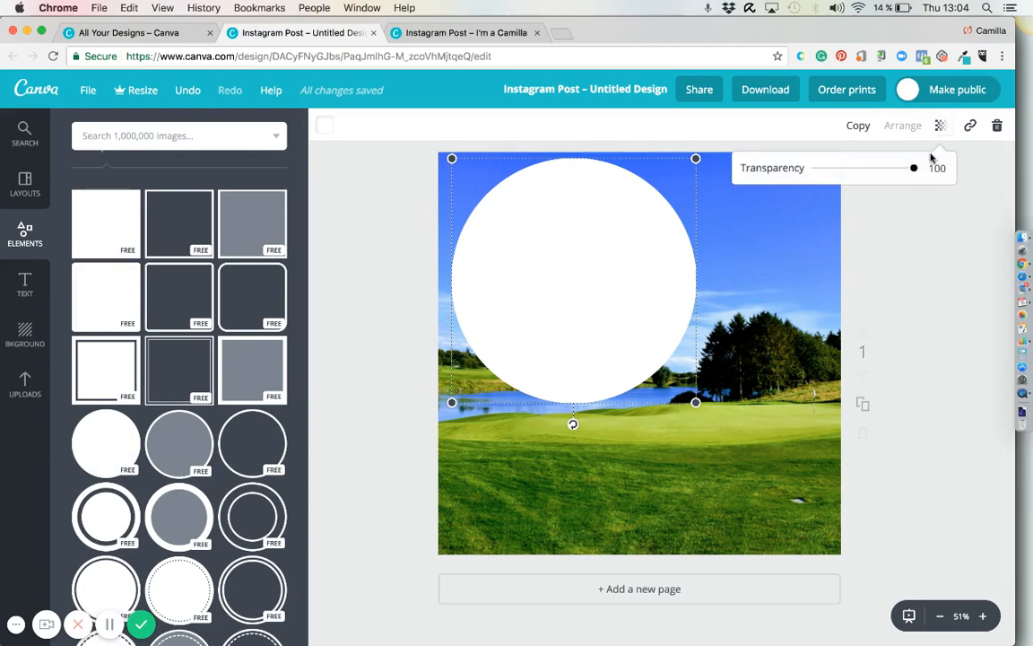
left_click_drag(913, 171, 870, 178)
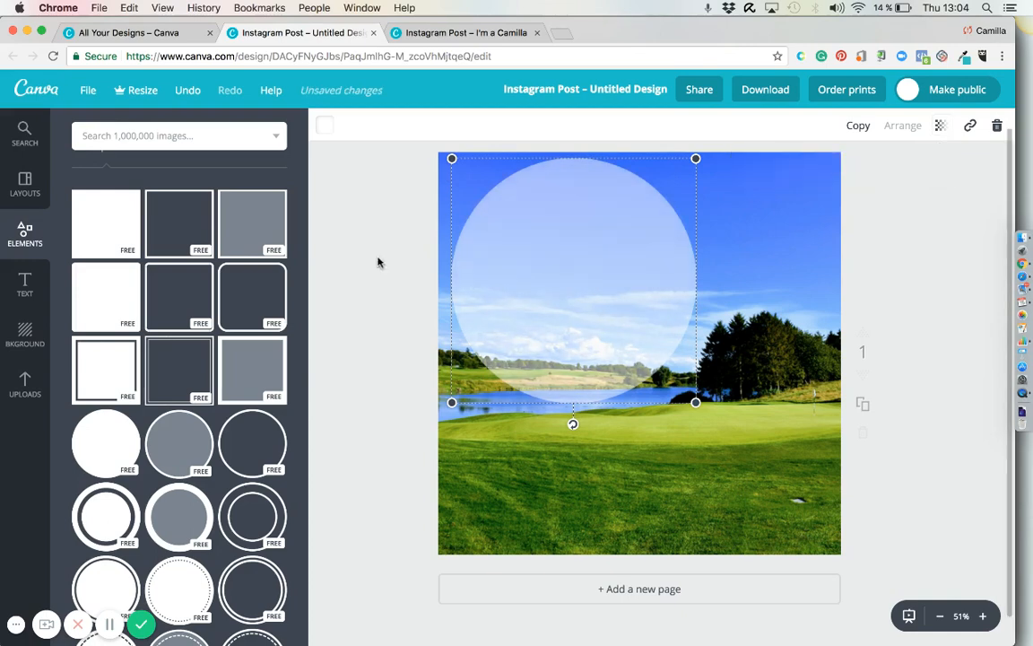
Add a heading text box and place it in the upper part of the semi-transparent circle.
left_click(26, 283)
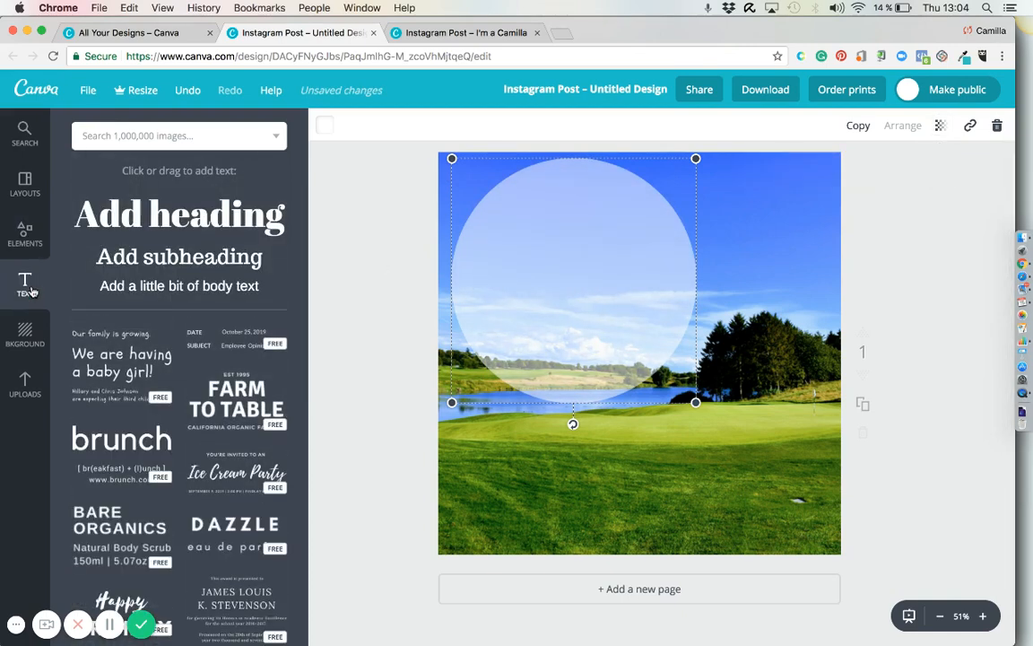
left_click_drag(241, 228, 643, 288)
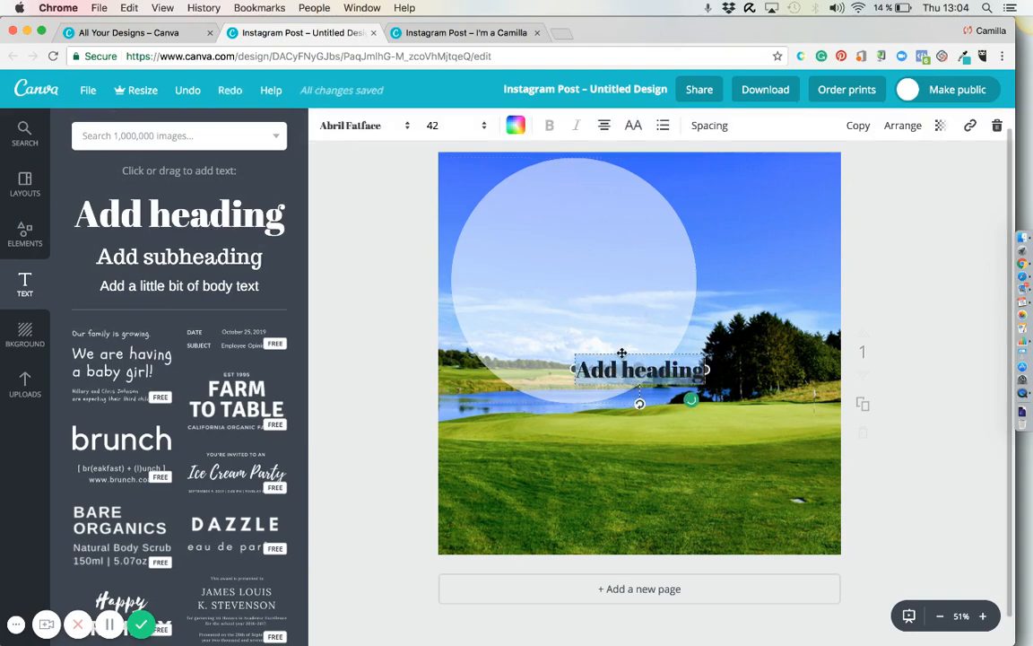
left_click_drag(622, 353, 528, 202)
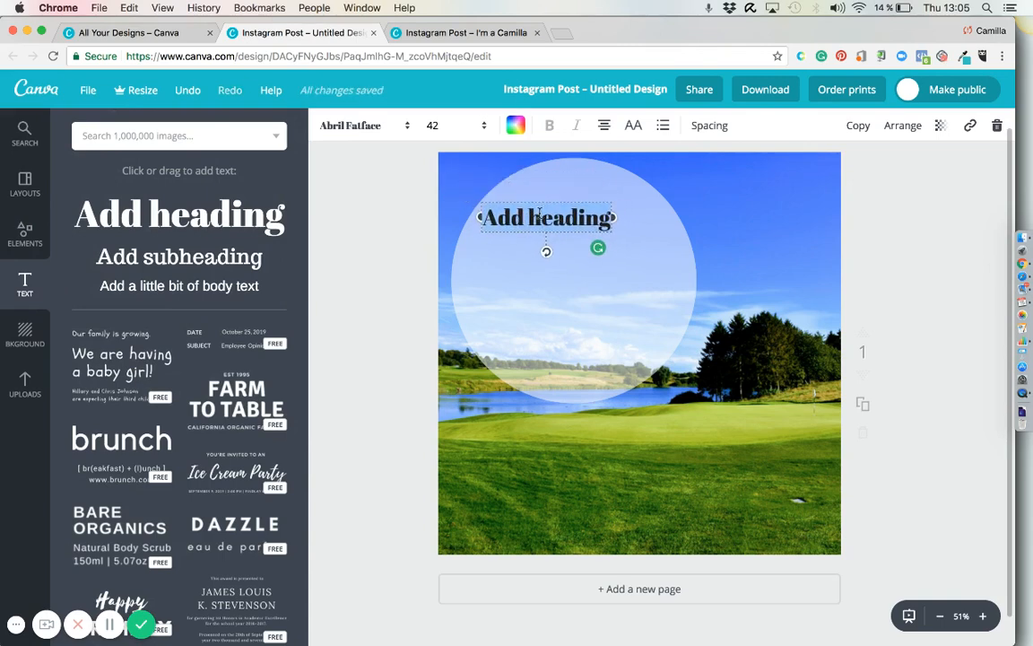
Replace the placeholder heading in the circle with the text "Improve your golfswing!".
left_click(539, 214)
type("Improve ")
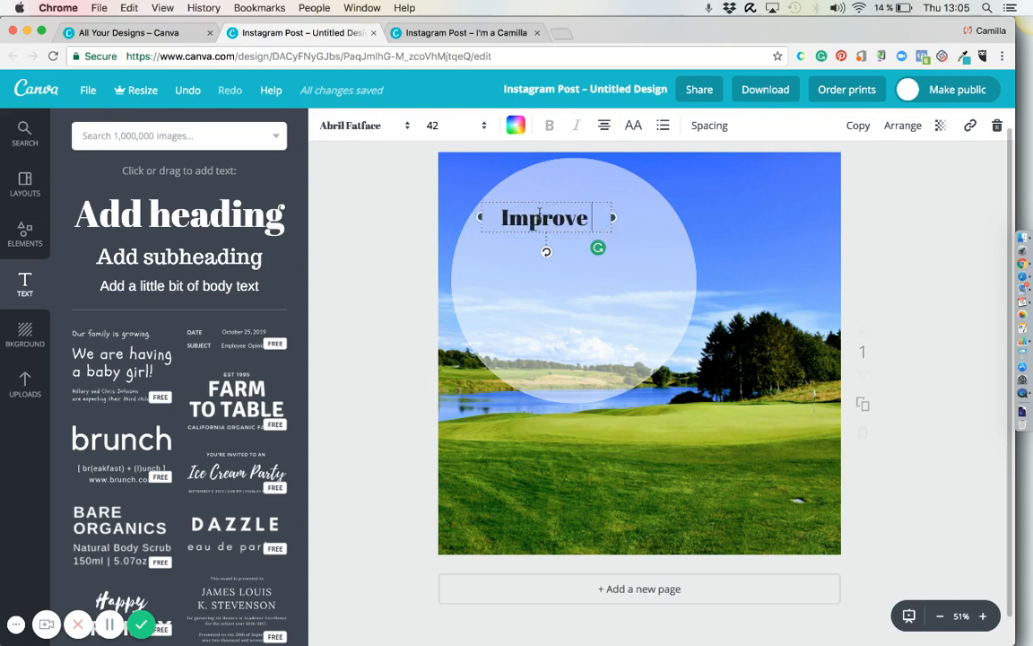
type("your")
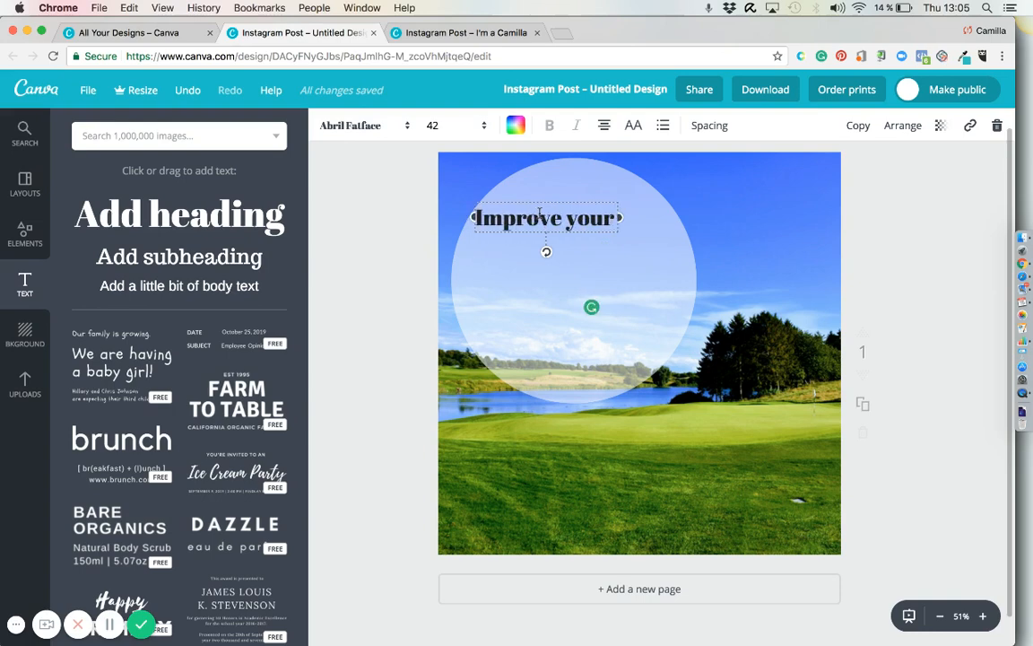
type(" golfswing")
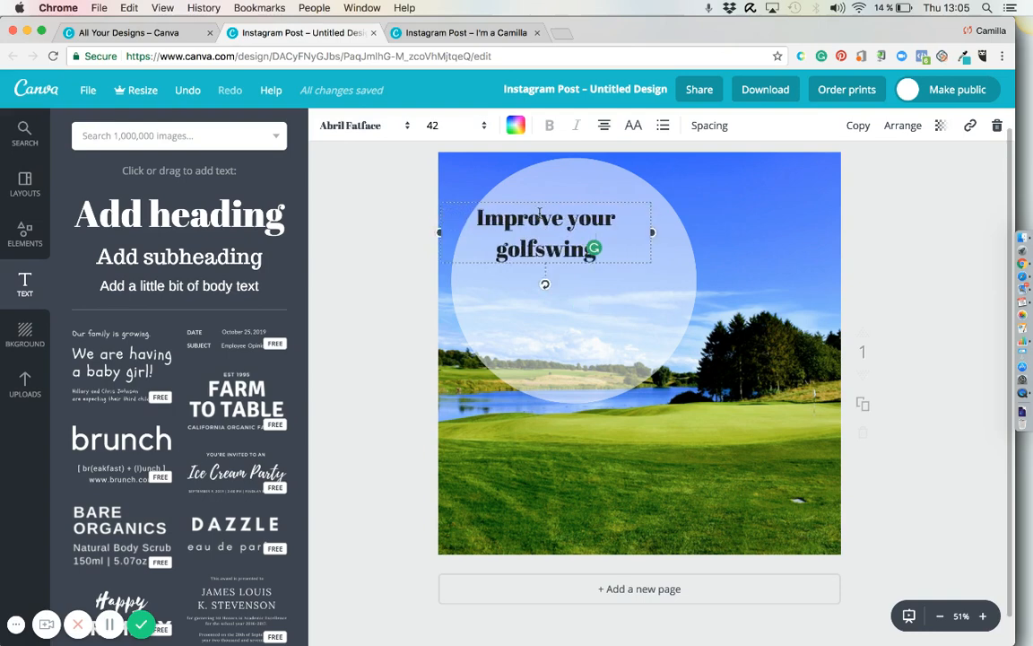
type("!")
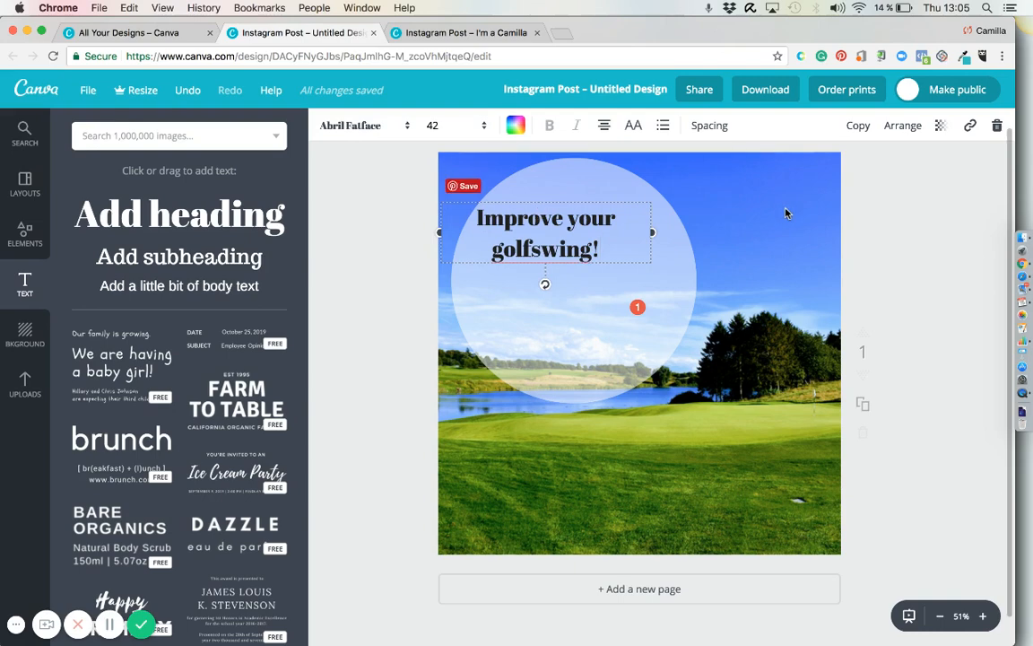
Center the heading horizontally within the circle and set its font size to 64.
left_click(545, 227)
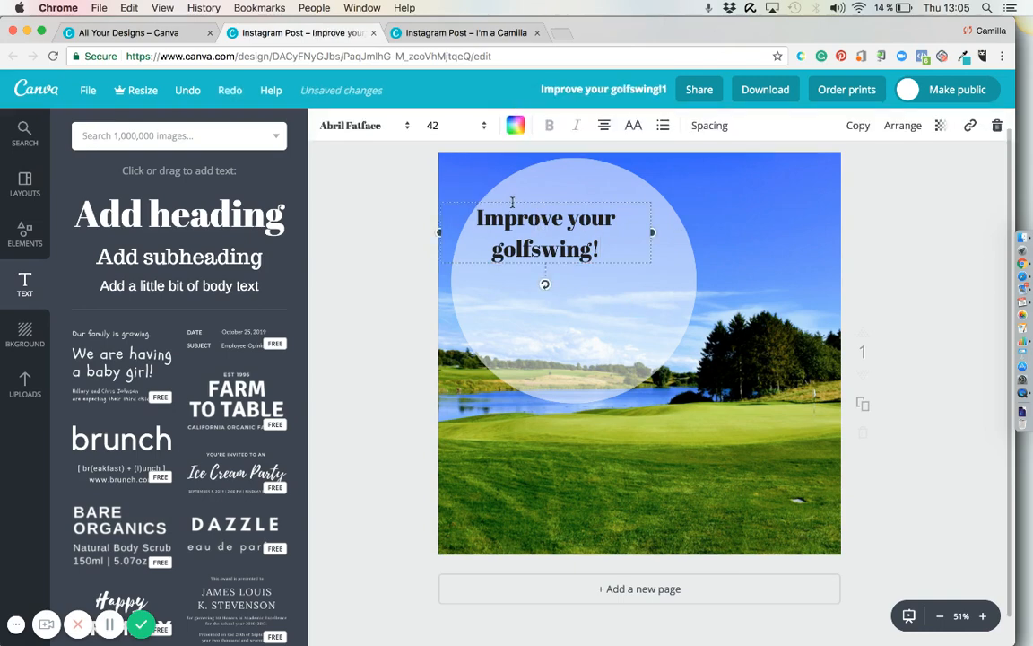
left_click_drag(515, 201, 547, 199)
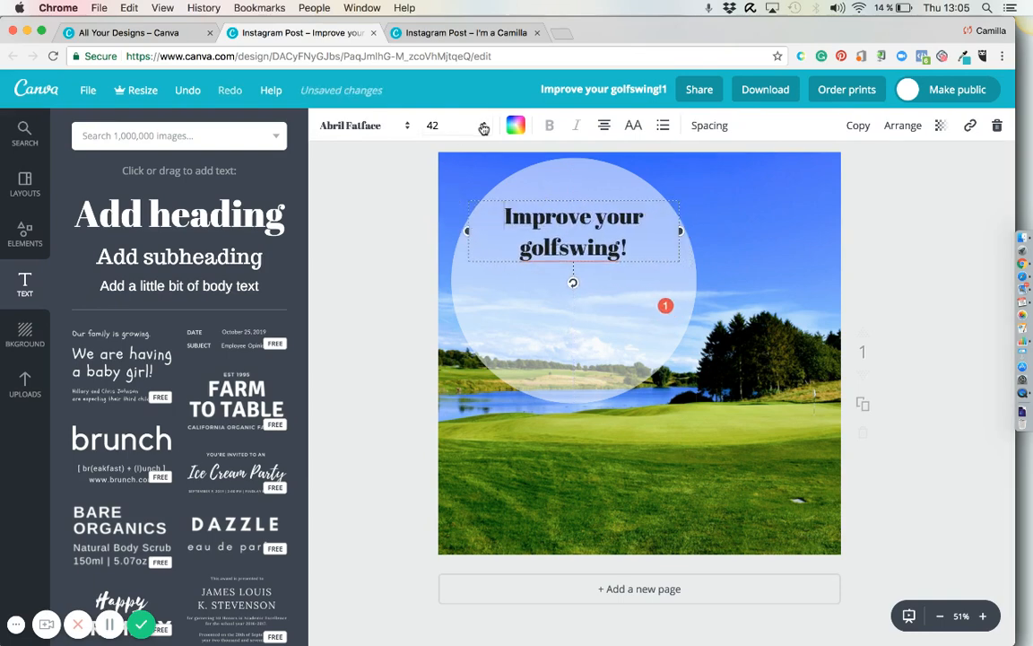
left_click(434, 125)
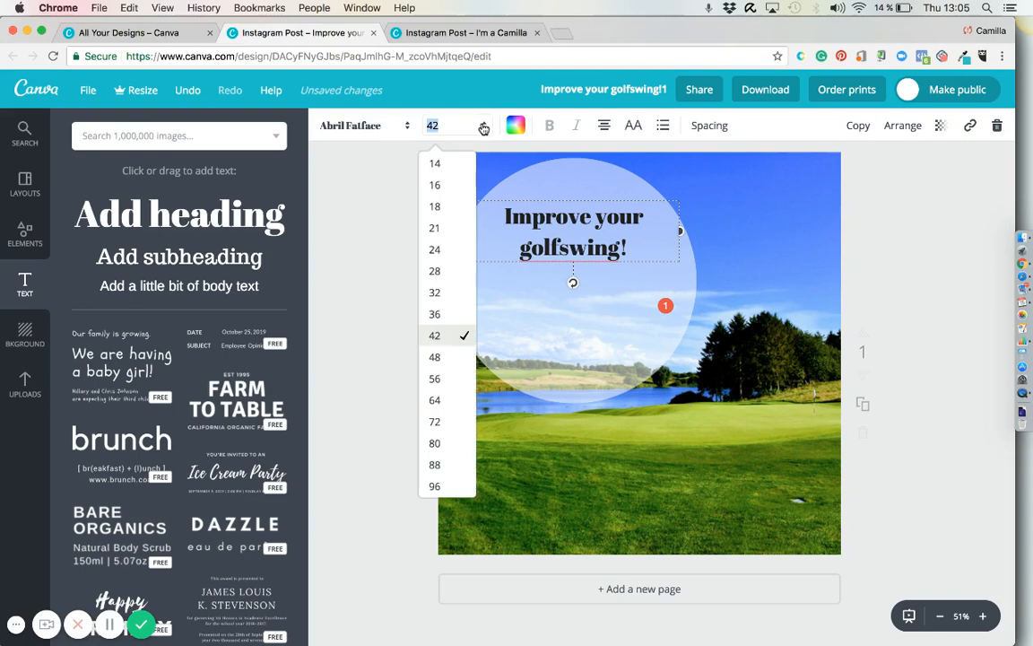
left_click(436, 400)
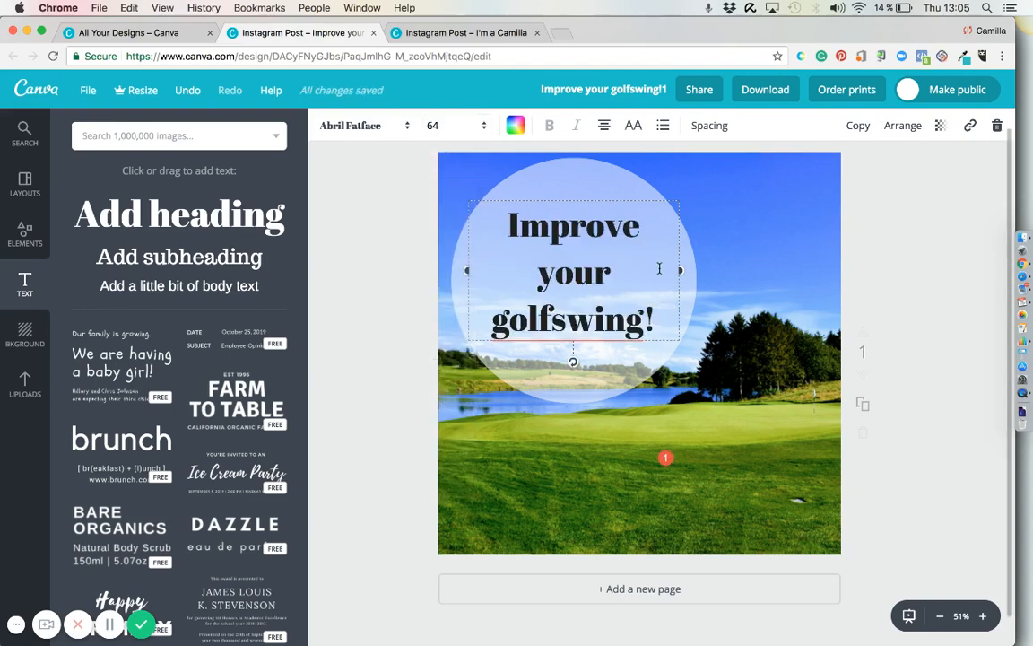
Change the font of the whole "Improve your golfswing!" heading to Cinzel.
triple_click(573, 271)
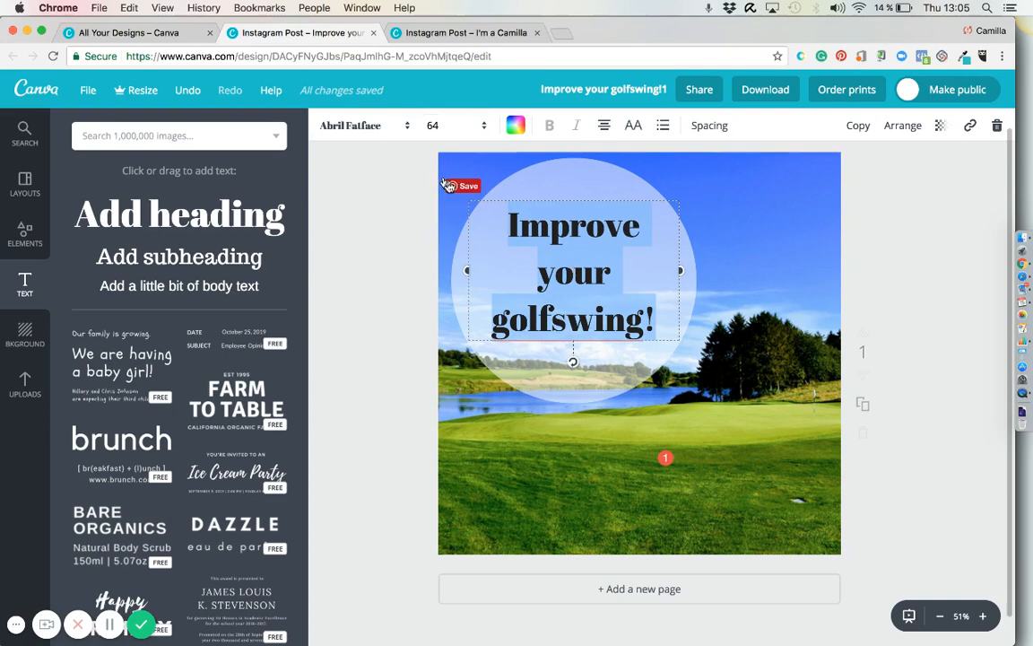
left_click(407, 128)
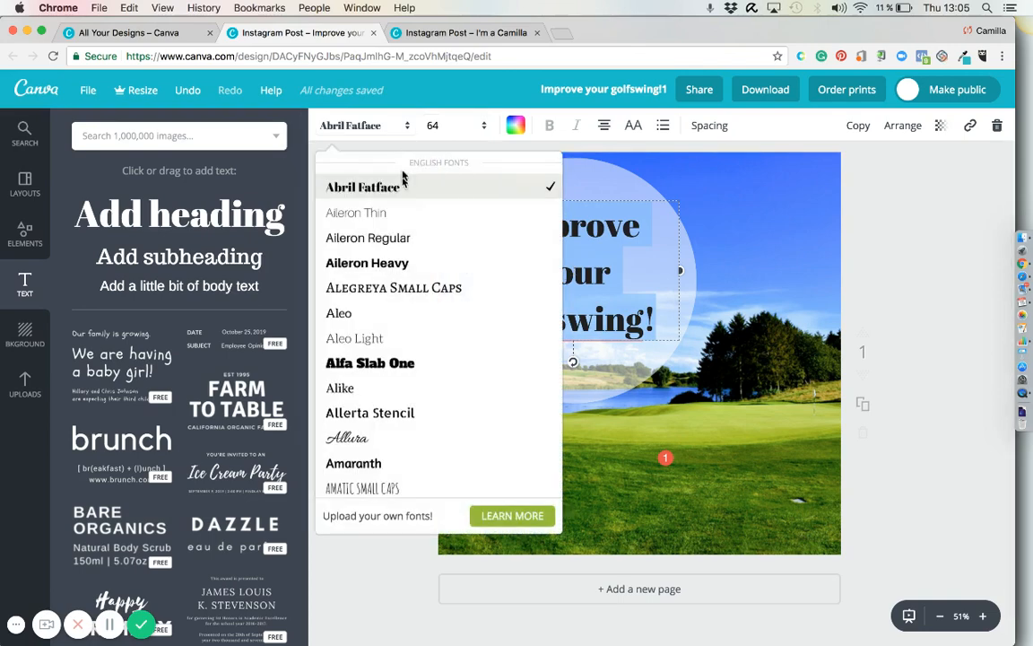
scroll(404, 244, "down", 5)
scroll(404, 247, "down", 8)
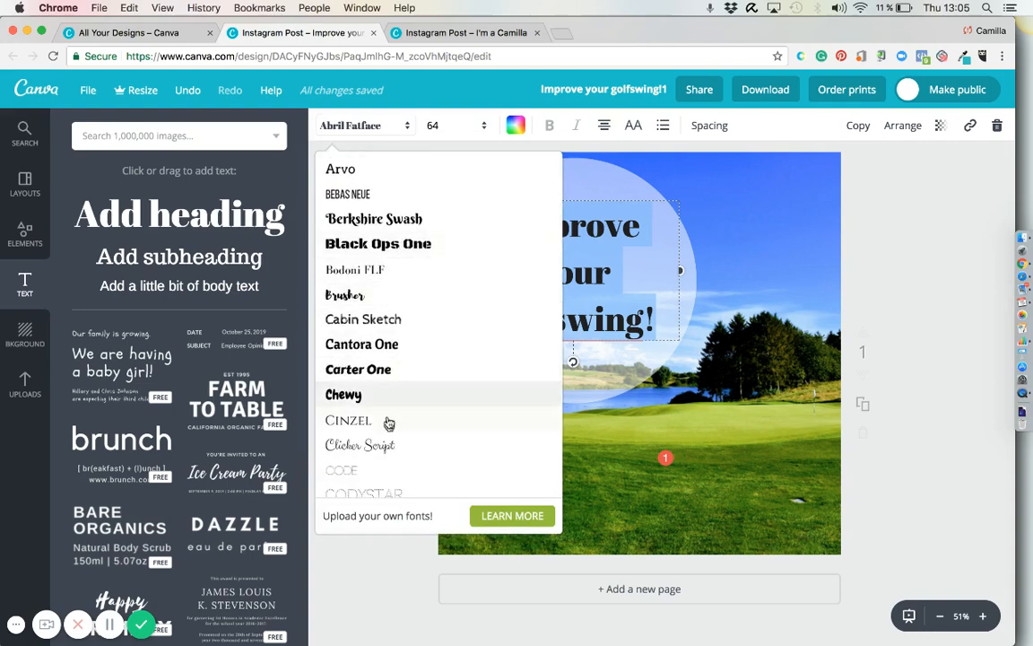
left_click(374, 423)
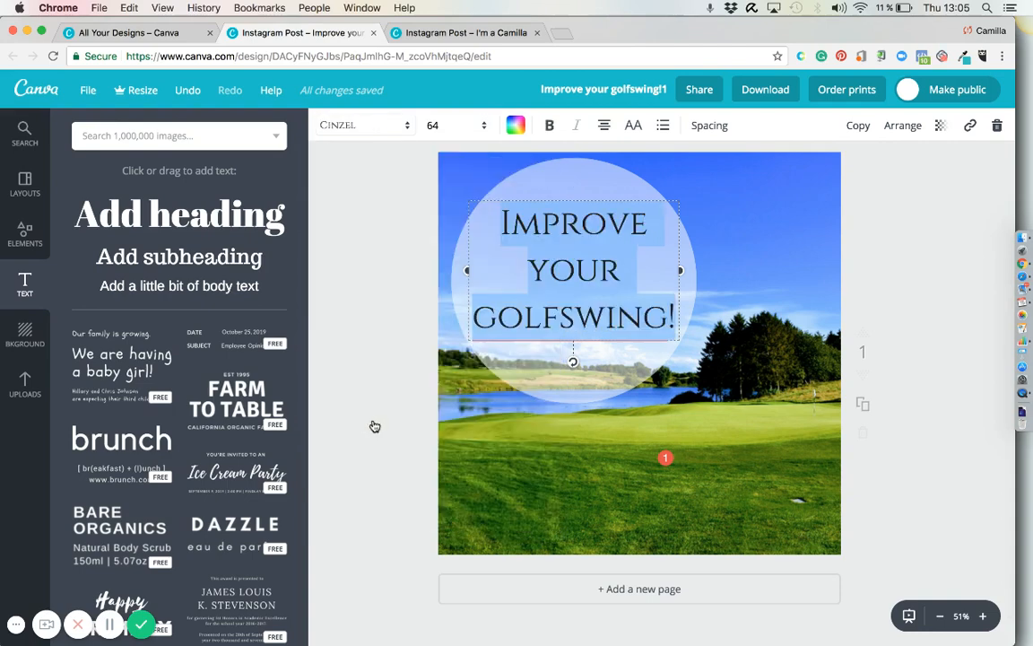
left_click(747, 306)
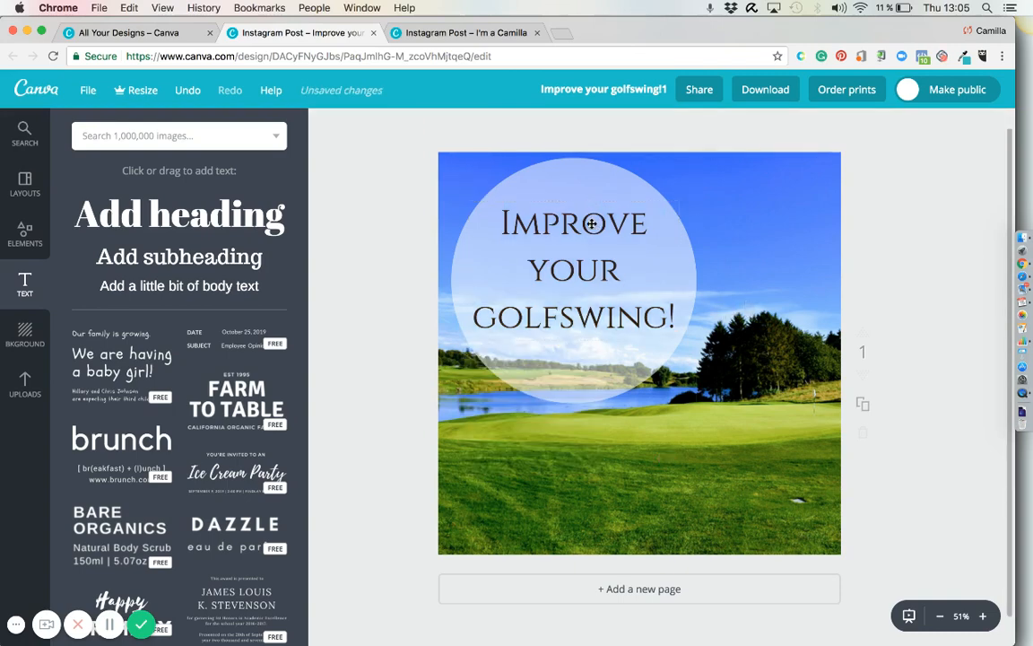
Move the heading slightly down so it sits vertically centered in the semi-transparent circle, and leave nothing selected.
left_click_drag(592, 223, 592, 233)
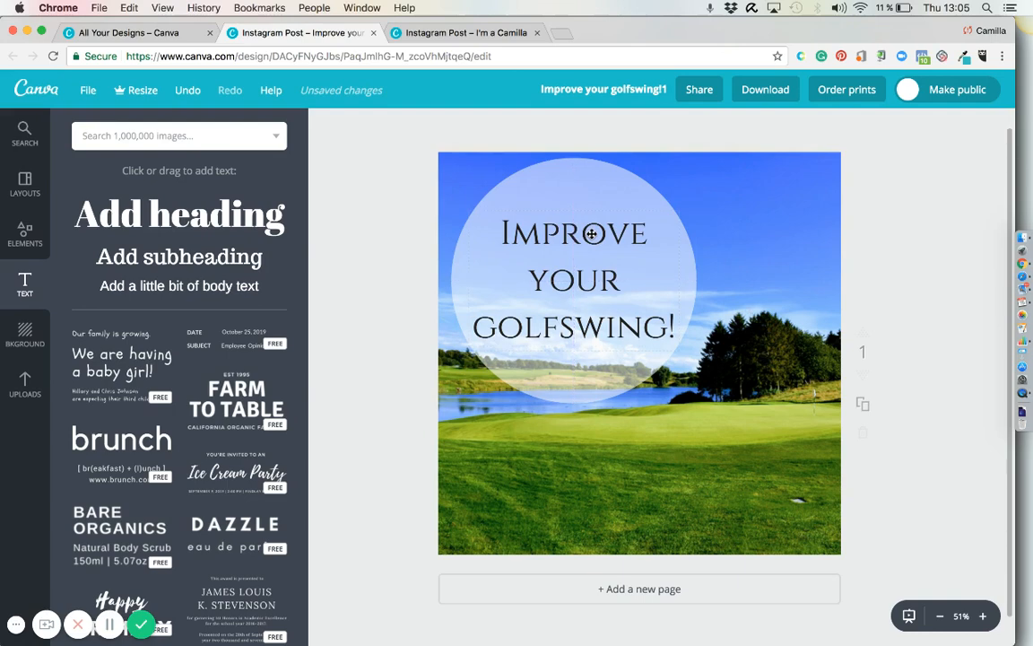
left_click(692, 226)
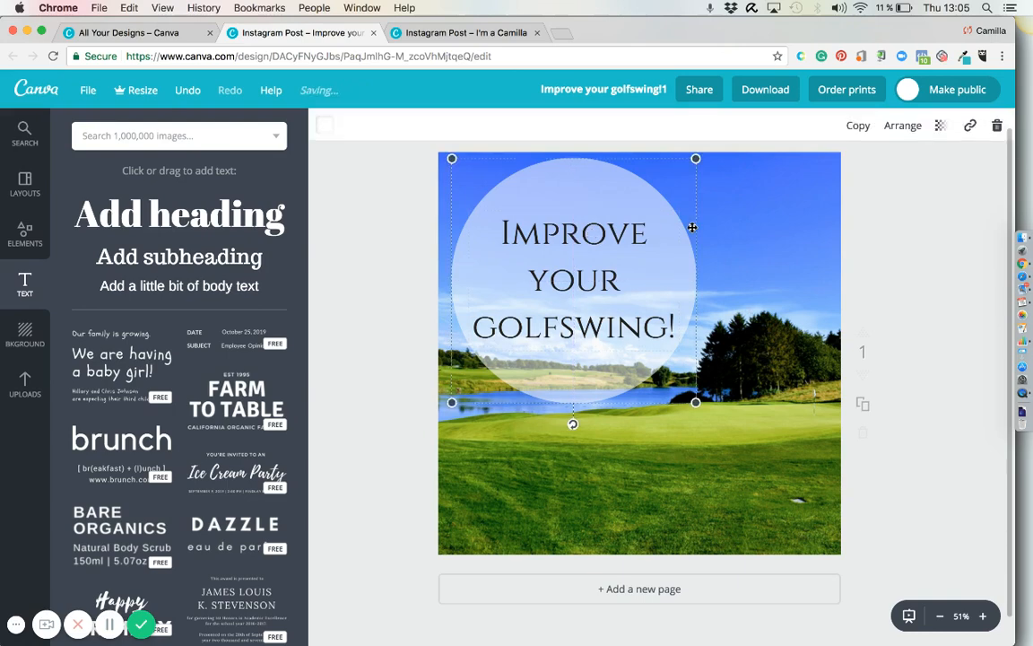
left_click(883, 239)
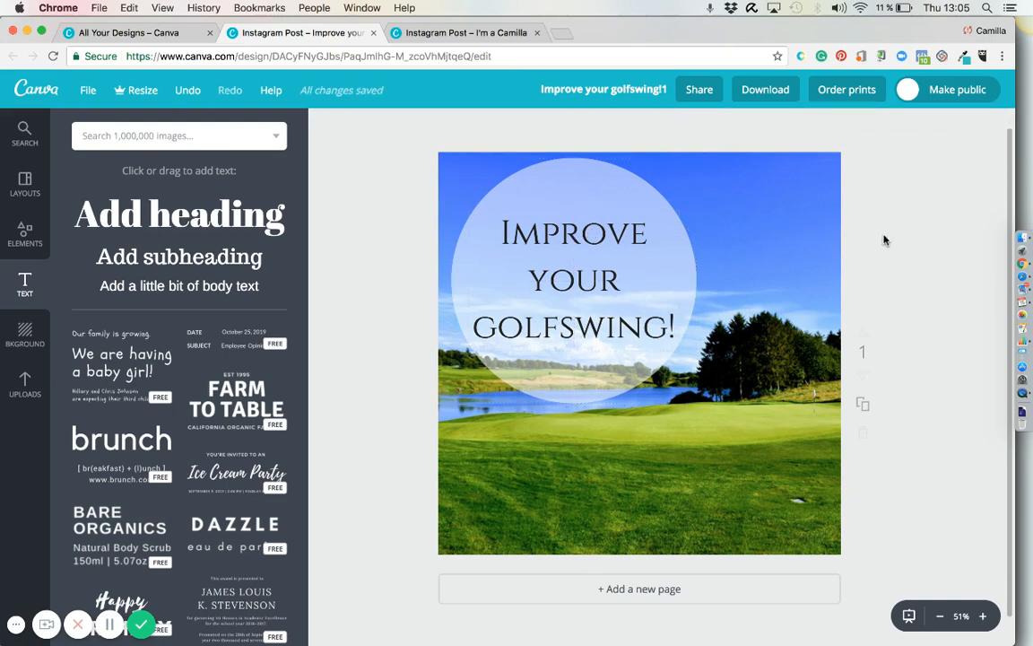